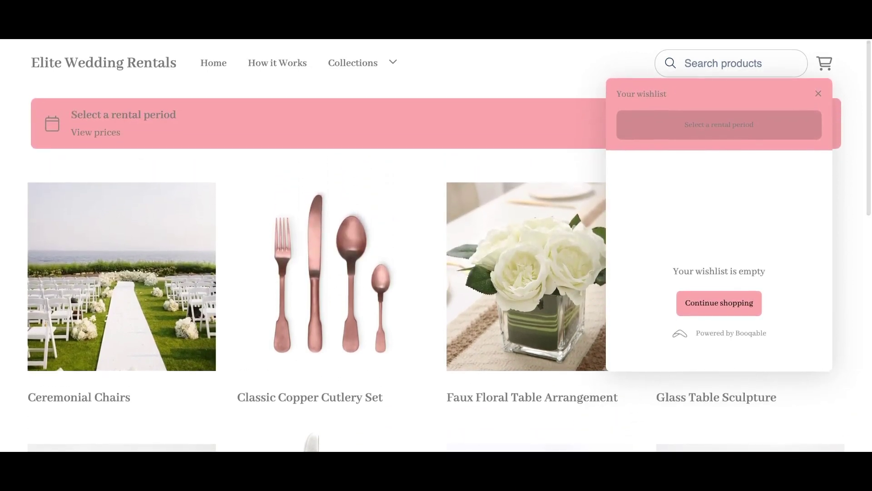
Step: Add the Faux Floral Table Arrangement to the wishlist from its product page
{"action": "left_click", "coordinate": [604, 318]}
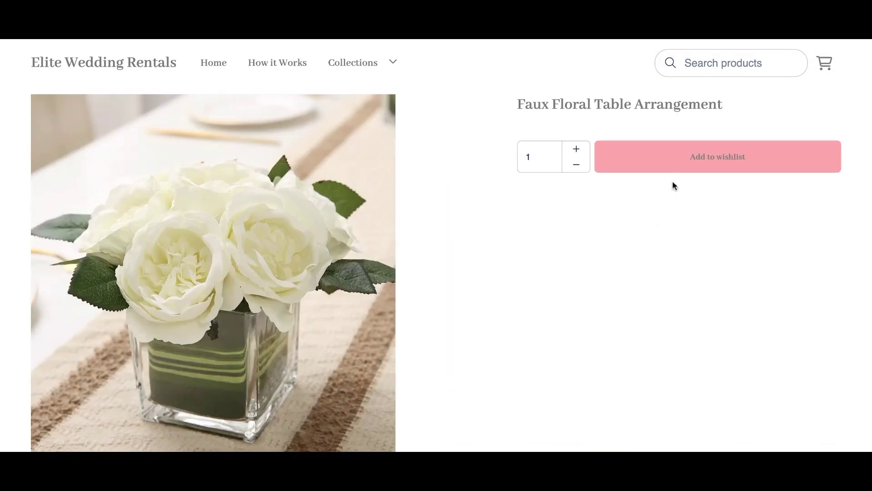
{"action": "left_click", "coordinate": [681, 171]}
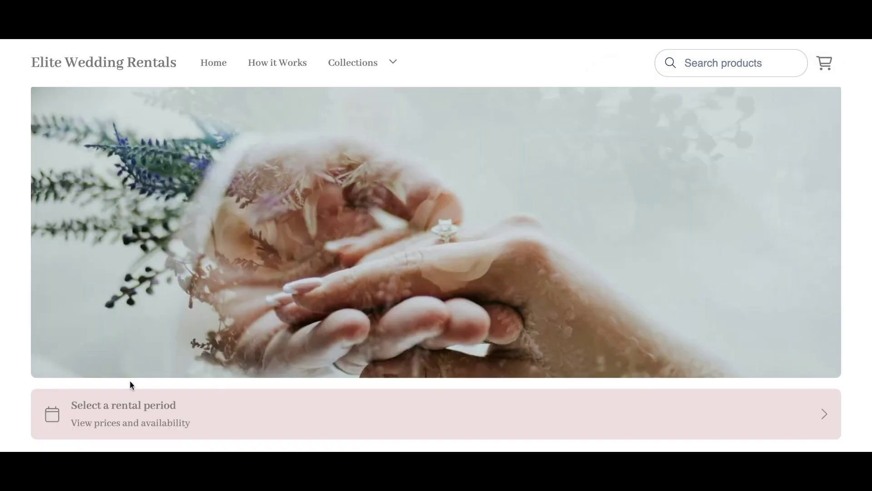
Step: Set the rental period to Apr 2, 2024 09:00 AM through Apr 3, 2024 03:00 PM
{"action": "left_click", "coordinate": [135, 410]}
{"action": "left_click", "coordinate": [292, 231]}
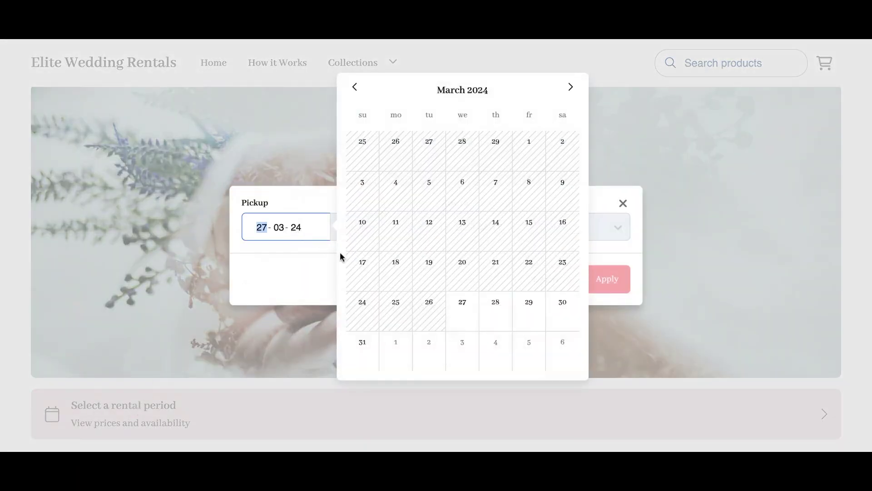
{"action": "left_click", "coordinate": [422, 349]}
{"action": "left_click", "coordinate": [374, 253]}
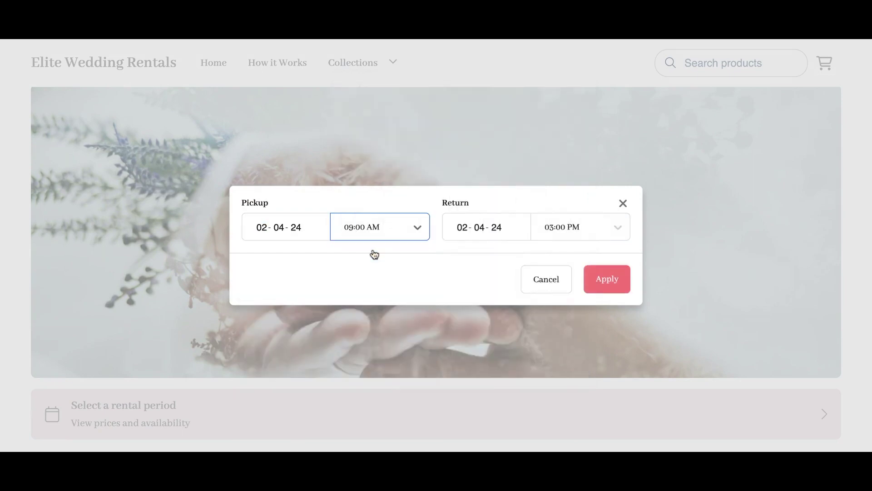
{"action": "left_click", "coordinate": [464, 233]}
{"action": "left_click", "coordinate": [663, 150]}
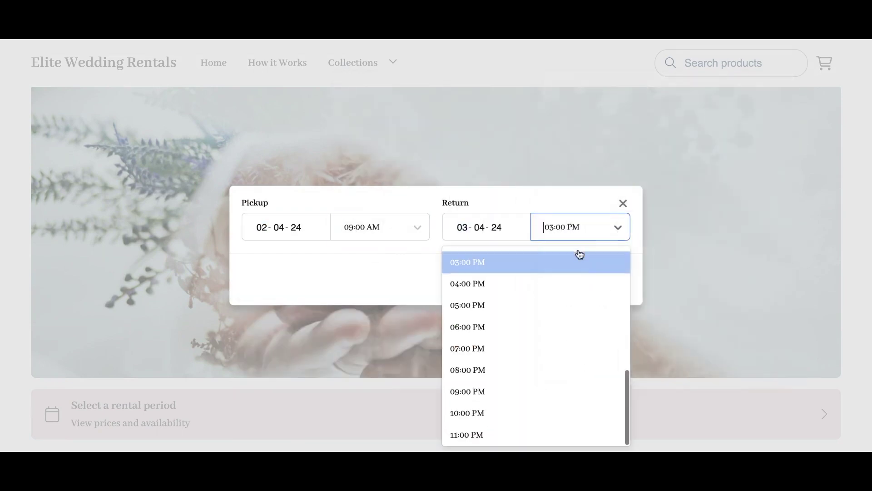
{"action": "left_click", "coordinate": [575, 267]}
{"action": "left_click", "coordinate": [604, 277]}
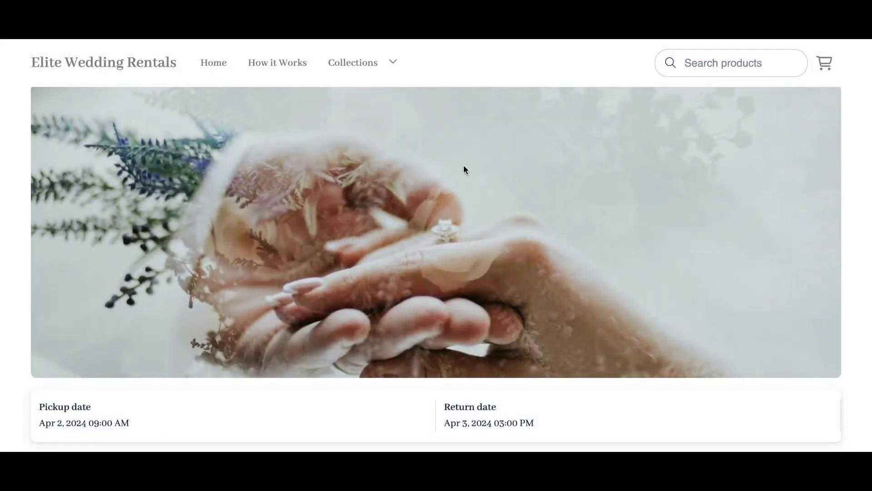
Step: Scroll through the product collection to check that items show as available
{"action": "left_click", "coordinate": [367, 66]}
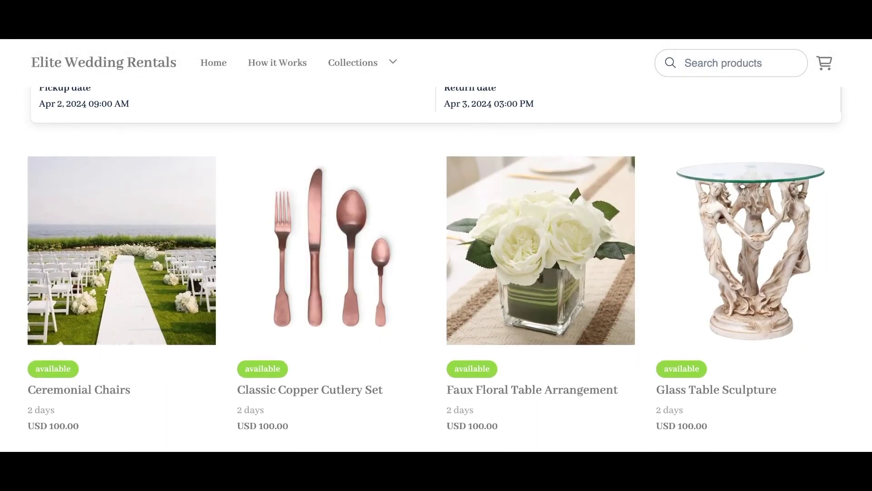
{"action": "scroll", "coordinate": [436, 245], "scroll_direction": "down", "scroll_amount": 2}
{"action": "scroll", "coordinate": [436, 245], "scroll_direction": "down", "scroll_amount": 4}
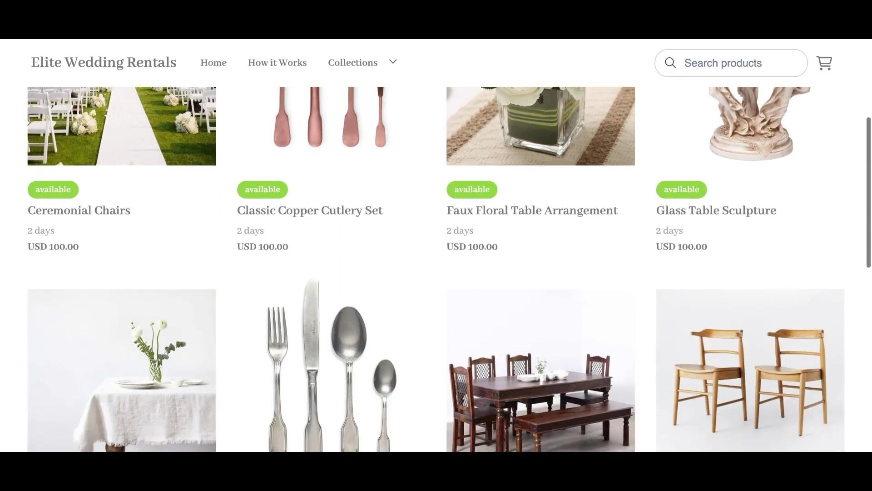
{"action": "scroll", "coordinate": [436, 245], "scroll_direction": "down", "scroll_amount": 1}
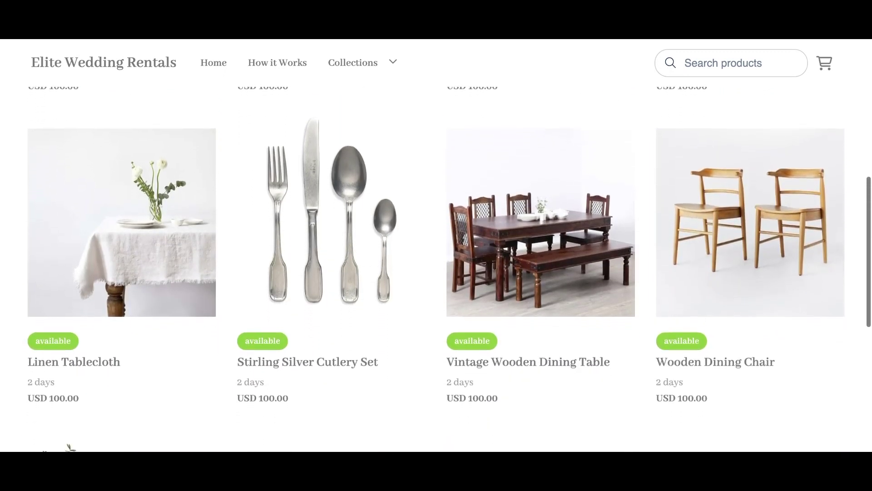
Step: View the Linen Tablecloth page, then go to the online reservation preferences in Settings
{"action": "left_click", "coordinate": [187, 227]}
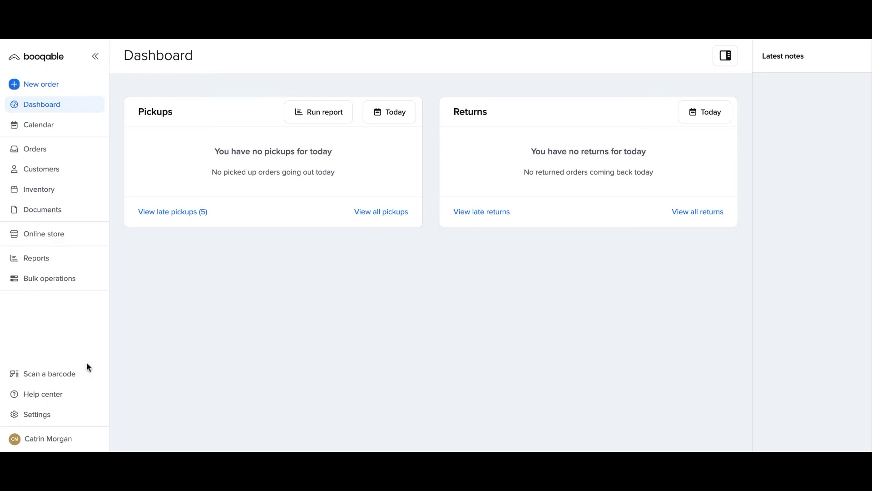
{"action": "left_click", "coordinate": [64, 414]}
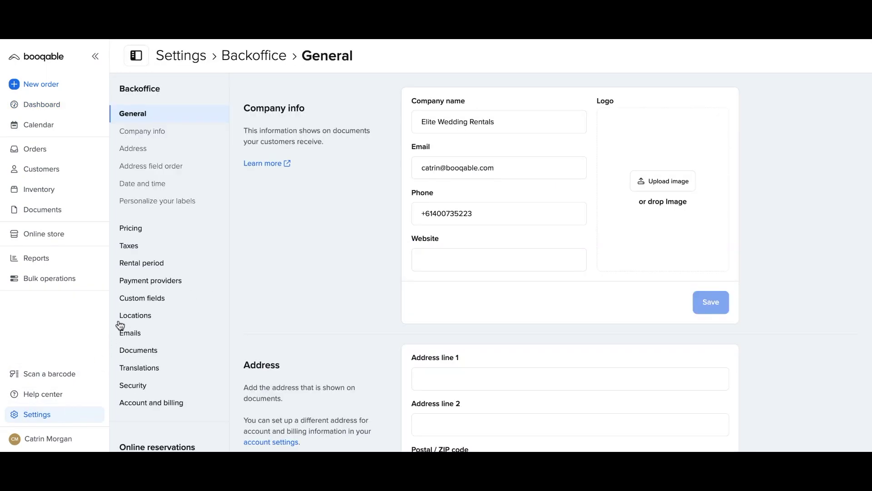
{"action": "scroll", "coordinate": [141, 286], "scroll_direction": "down", "scroll_amount": 2}
{"action": "scroll", "coordinate": [141, 286], "scroll_direction": "down", "scroll_amount": 3}
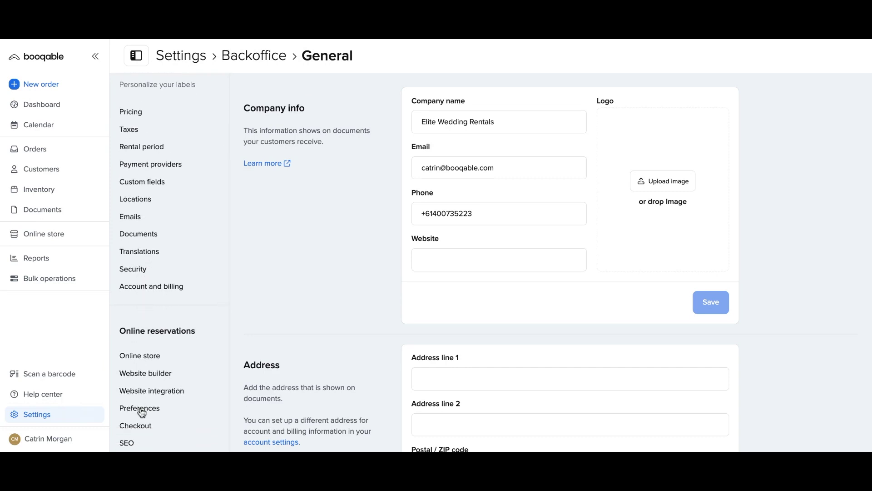
{"action": "left_click", "coordinate": [139, 412]}
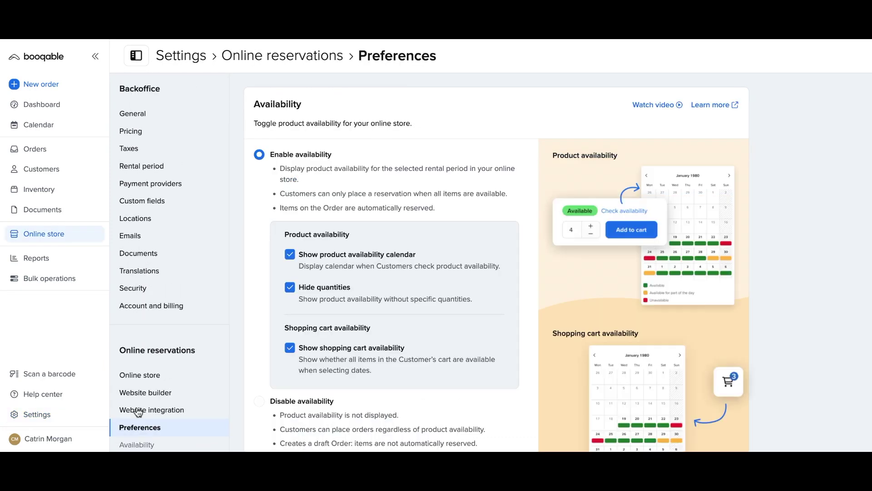
{"action": "scroll", "coordinate": [138, 412], "scroll_direction": "down", "scroll_amount": 4}
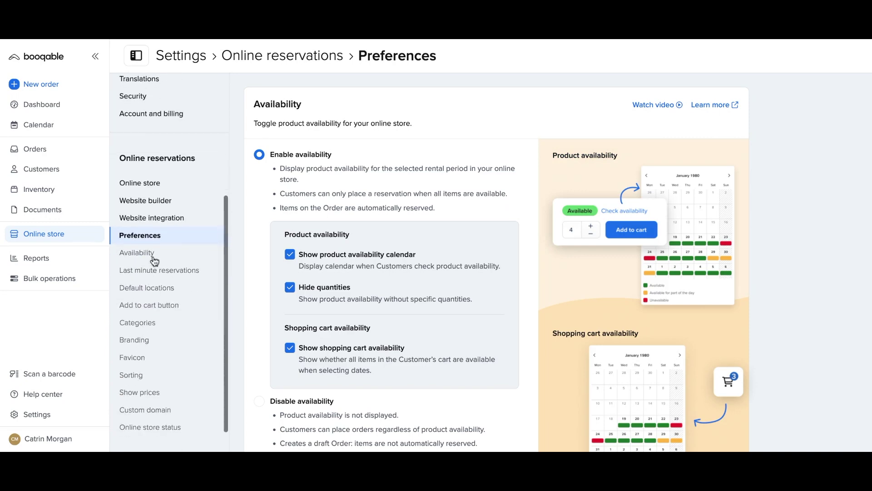
{"action": "scroll", "coordinate": [331, 366], "scroll_direction": "down", "scroll_amount": 1}
Step: Choose Disable availability, save it, and check the storefront now lists only duration and price
{"action": "left_click", "coordinate": [331, 366]}
{"action": "scroll", "coordinate": [451, 295], "scroll_direction": "up", "scroll_amount": 1}
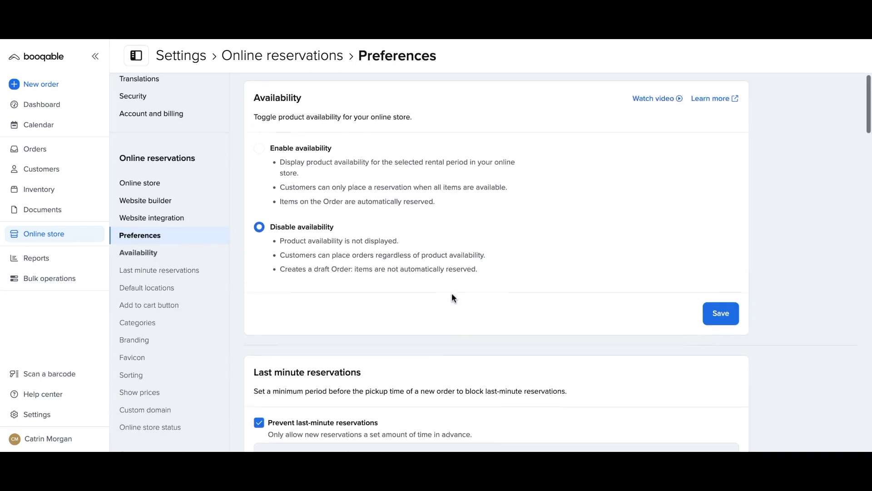
{"action": "left_click", "coordinate": [716, 323]}
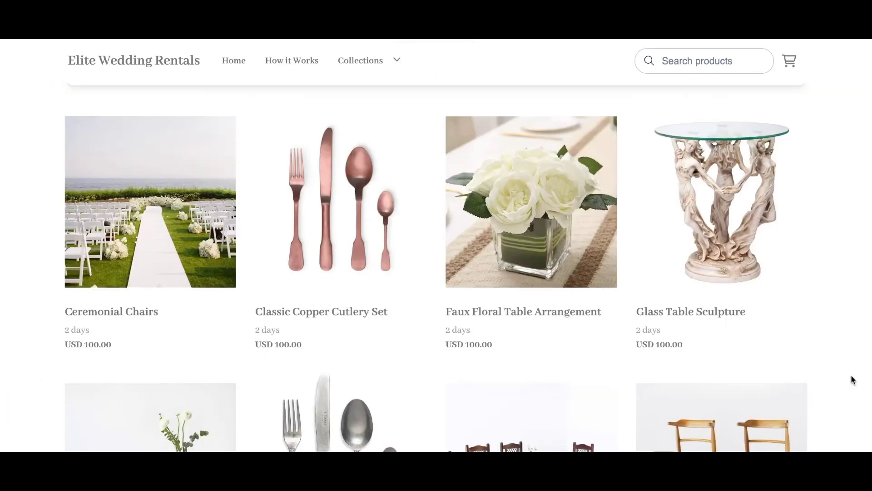
{"action": "scroll", "coordinate": [852, 379], "scroll_direction": "down", "scroll_amount": 3}
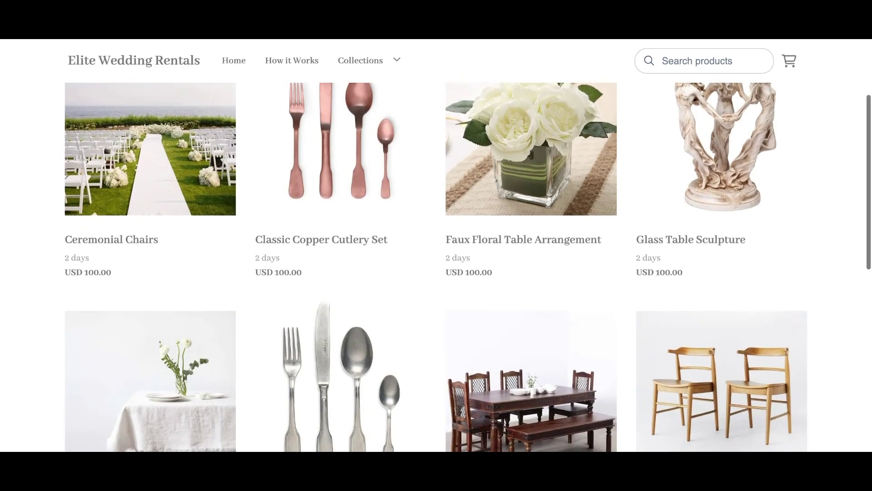
{"action": "scroll", "coordinate": [436, 261], "scroll_direction": "down", "scroll_amount": 2}
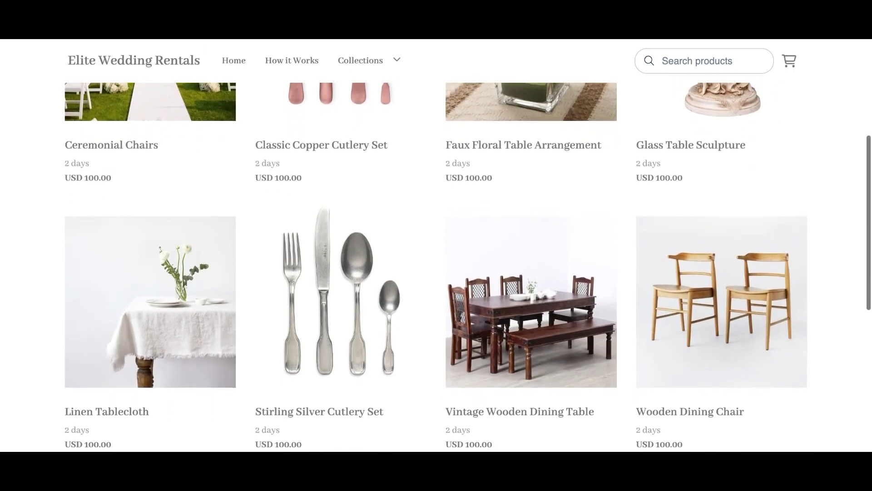
{"action": "scroll", "coordinate": [436, 260], "scroll_direction": "down", "scroll_amount": 1}
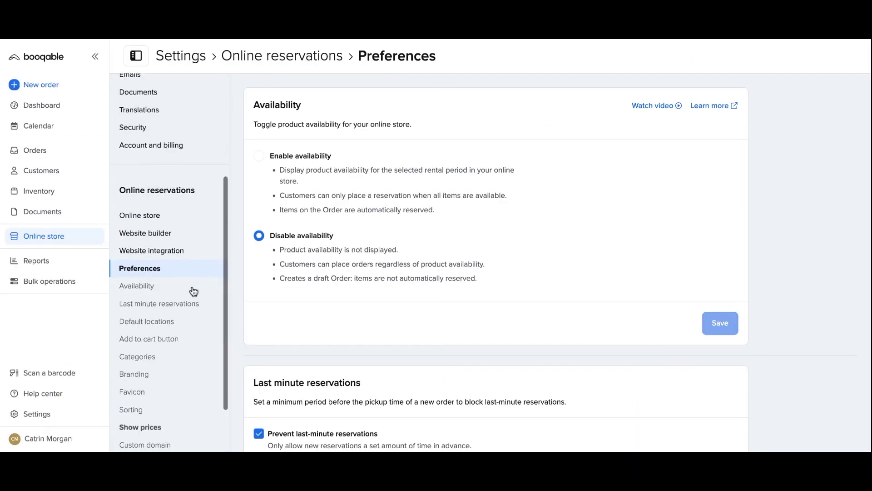
{"action": "scroll", "coordinate": [191, 289], "scroll_direction": "down", "scroll_amount": 2}
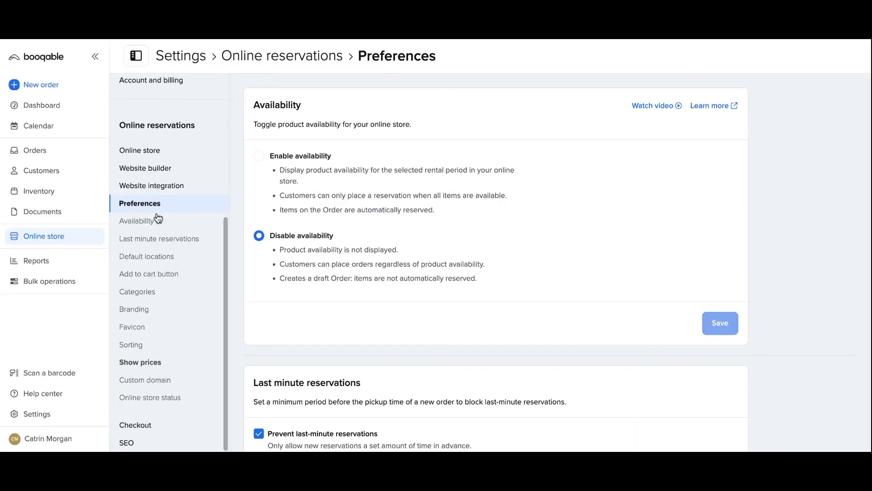
Step: Uncheck Show prices in online store, save, and review the name-only storefront listings
{"action": "left_click", "coordinate": [149, 367]}
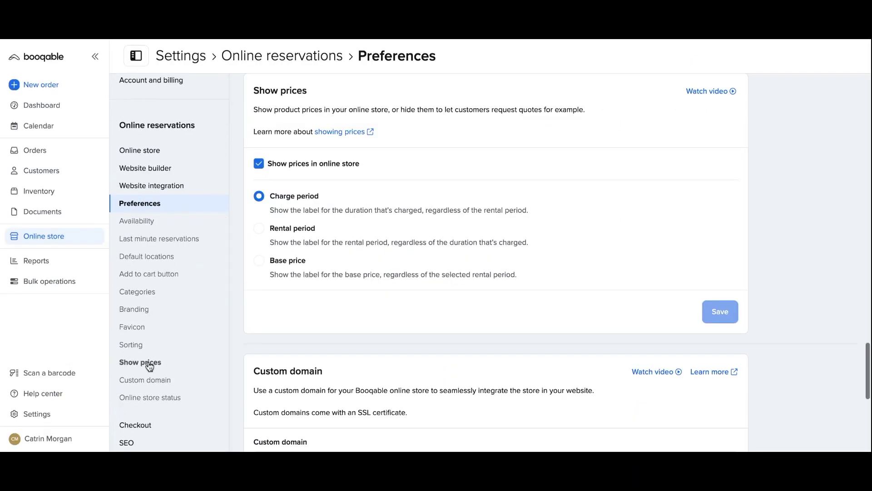
{"action": "left_click", "coordinate": [282, 170]}
{"action": "left_click", "coordinate": [717, 207]}
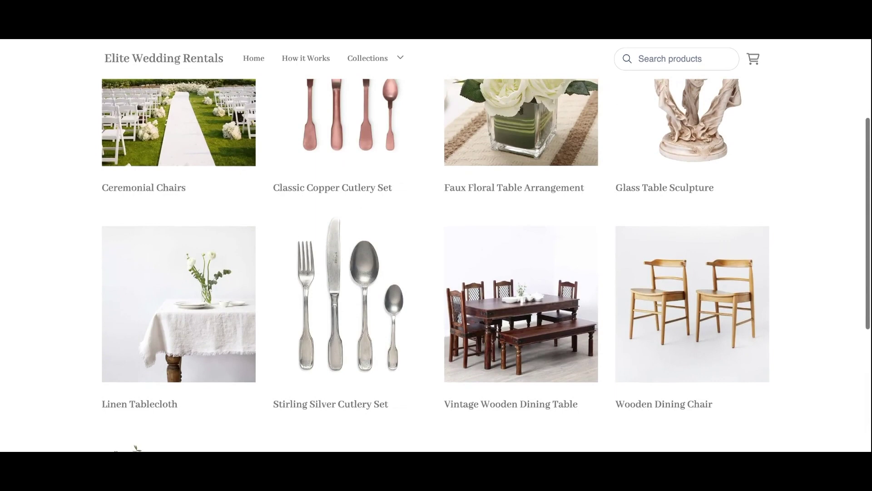
{"action": "scroll", "coordinate": [436, 263], "scroll_direction": "up", "scroll_amount": 3}
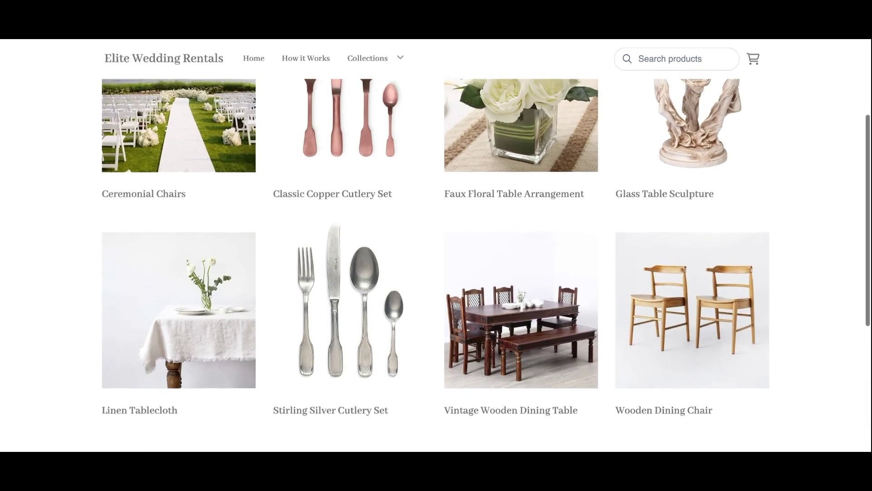
{"action": "scroll", "coordinate": [336, 205], "scroll_direction": "up", "scroll_amount": 3}
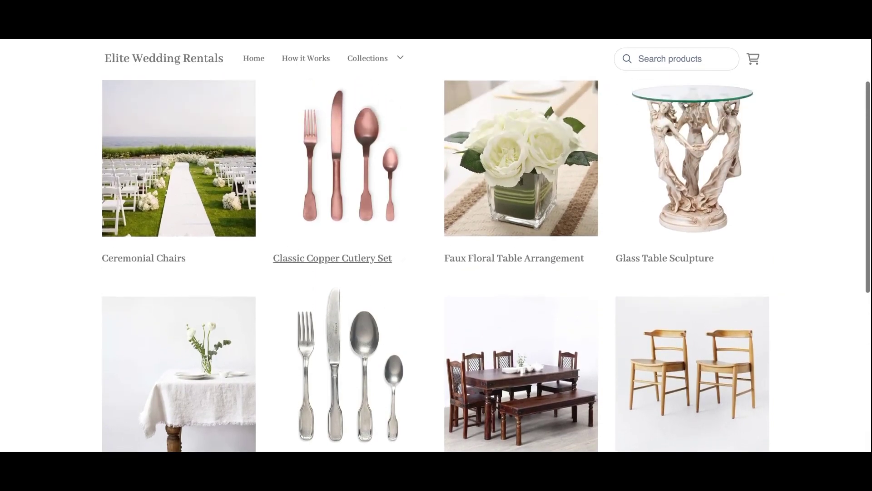
{"action": "scroll", "coordinate": [336, 307], "scroll_direction": "up", "scroll_amount": 2}
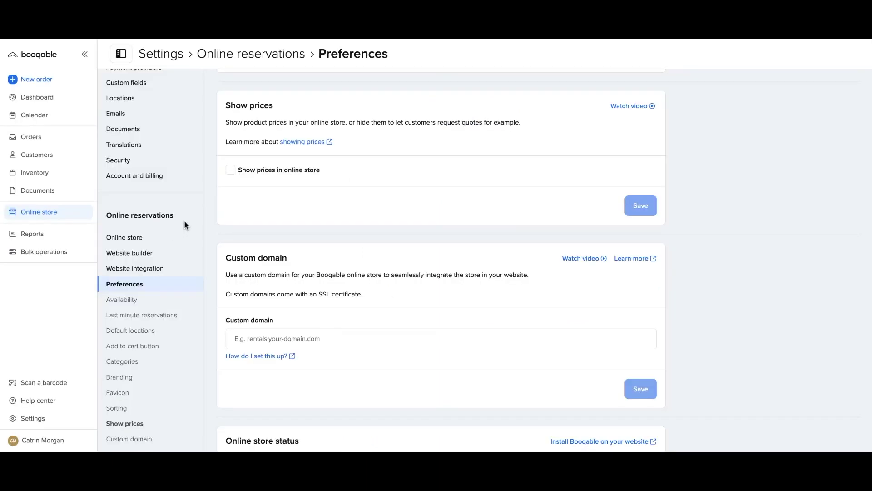
Step: Open Translations, add one Linen Tablecloth to the cart, and show the Online reservations strings
{"action": "scroll", "coordinate": [183, 224], "scroll_direction": "up", "scroll_amount": 3}
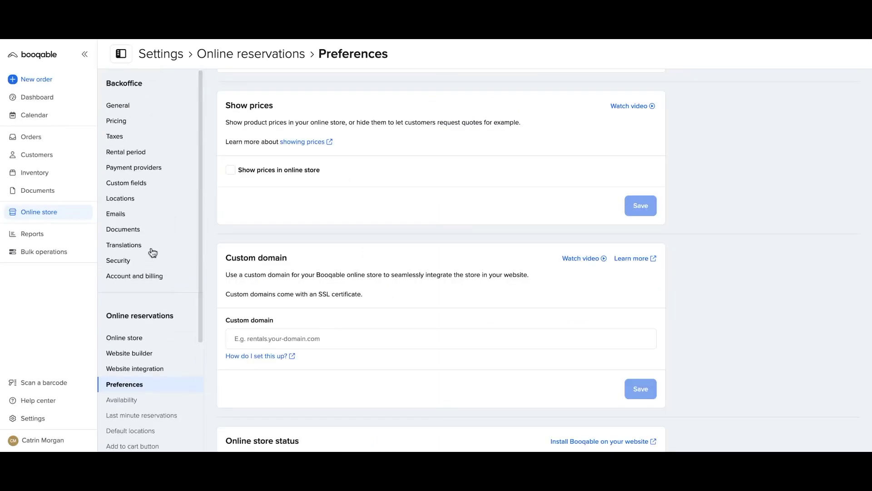
{"action": "left_click", "coordinate": [132, 247]}
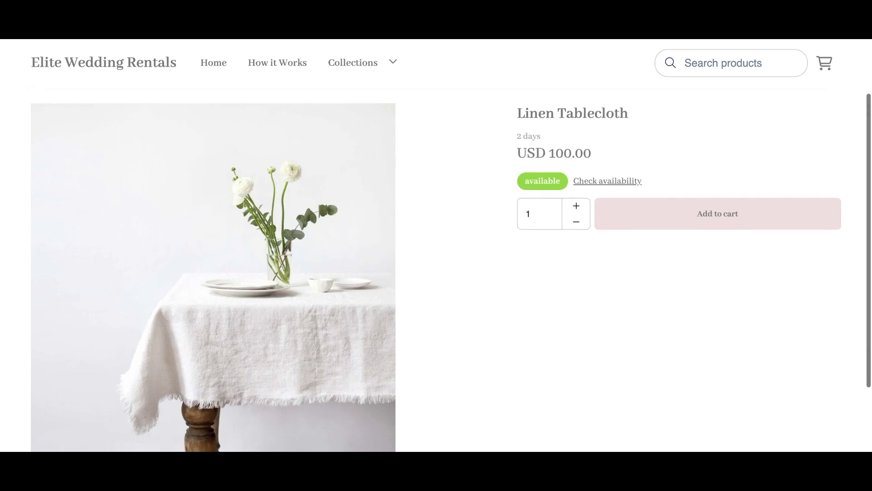
{"action": "left_click", "coordinate": [693, 226]}
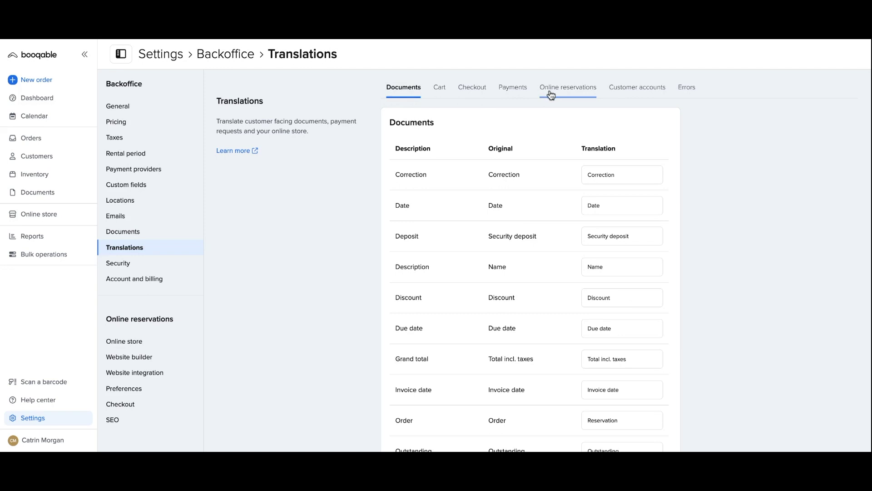
{"action": "left_click", "coordinate": [551, 93]}
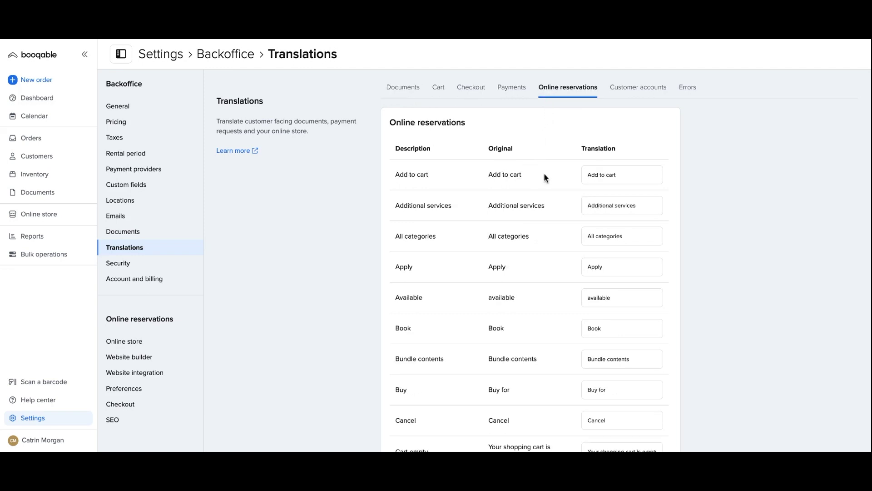
Step: Change the 'Add to cart' translation to 'Add to wishlist' and check the Linen Tablecloth page
{"action": "left_click", "coordinate": [615, 175]}
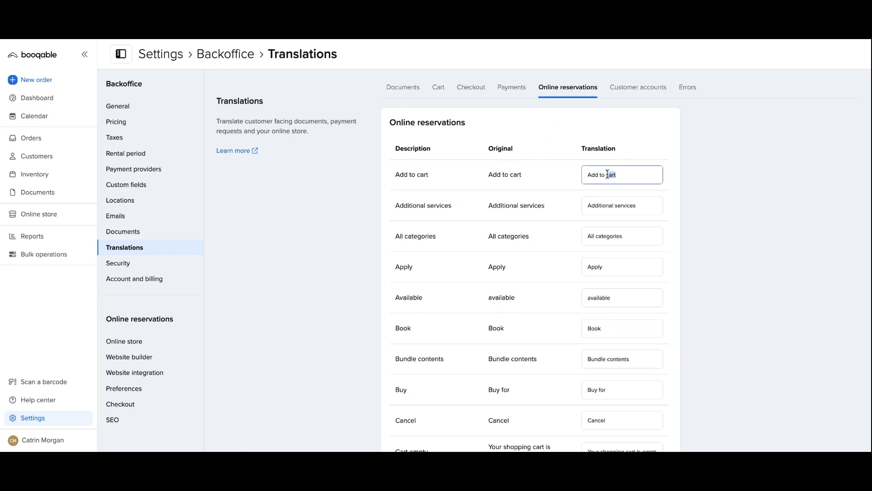
{"action": "type", "text": "wishlis"}
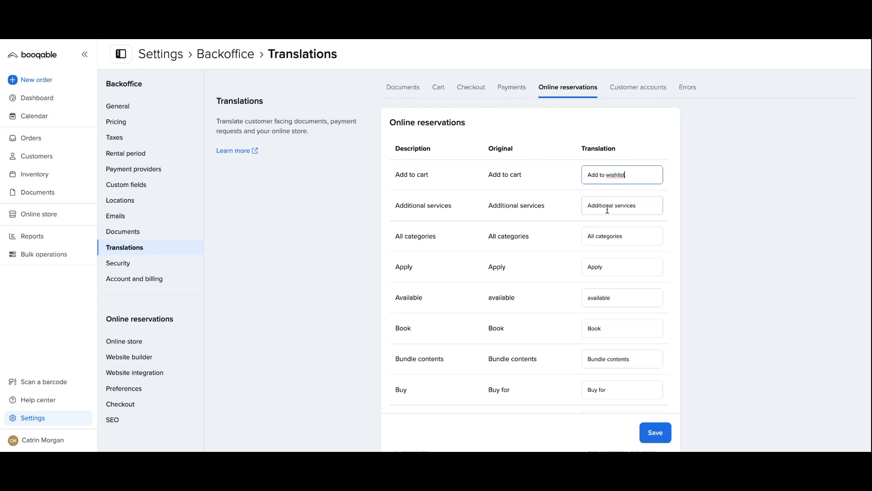
{"action": "scroll", "coordinate": [627, 383], "scroll_direction": "down", "scroll_amount": 4}
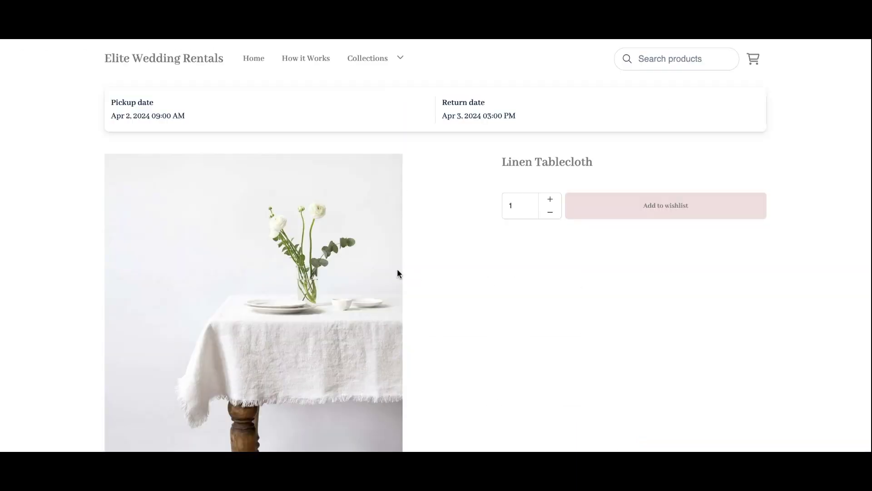
{"action": "scroll", "coordinate": [399, 268], "scroll_direction": "down", "scroll_amount": 2}
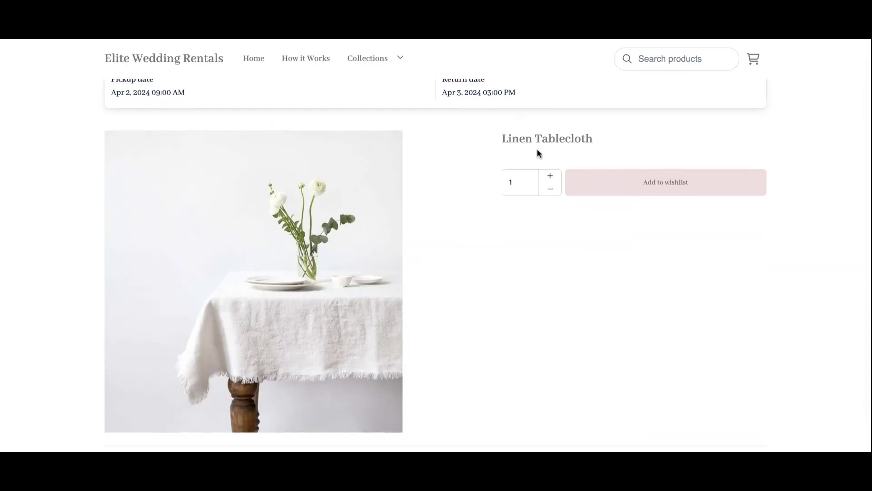
Step: Add the Linen Tablecloth to the wishlist and retype the Checkout cart text as Wishlist
{"action": "left_click", "coordinate": [597, 193]}
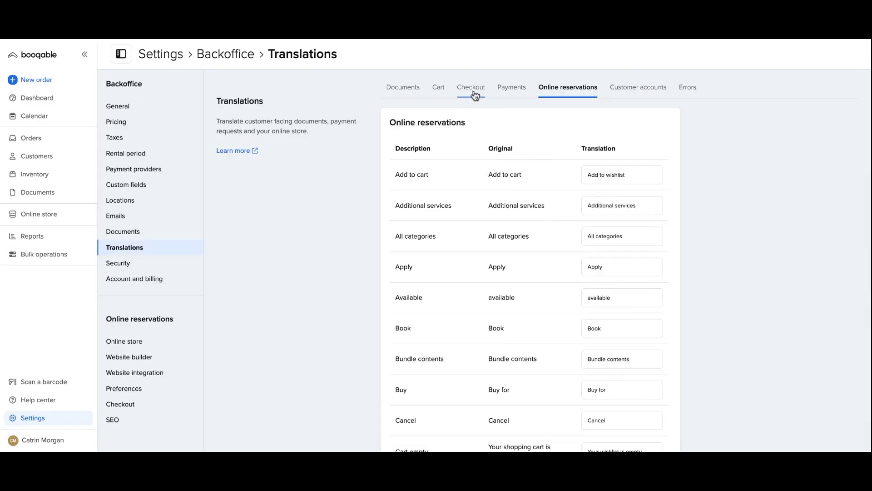
{"action": "left_click", "coordinate": [438, 91]}
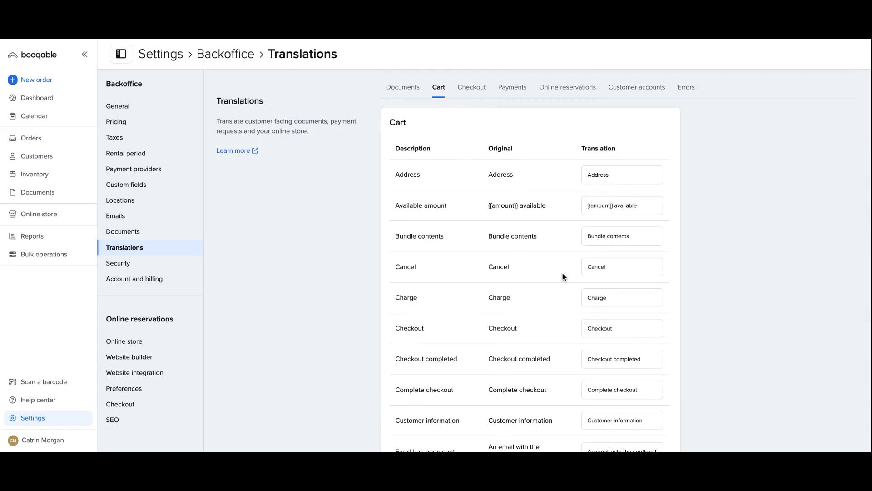
{"action": "scroll", "coordinate": [562, 277], "scroll_direction": "down", "scroll_amount": 2}
{"action": "double_click", "coordinate": [596, 266]}
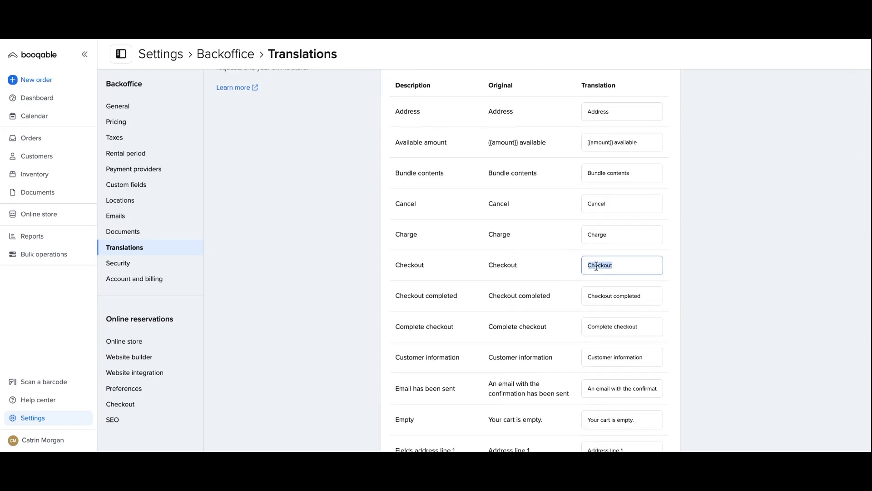
{"action": "type", "text": "Wishlist"}
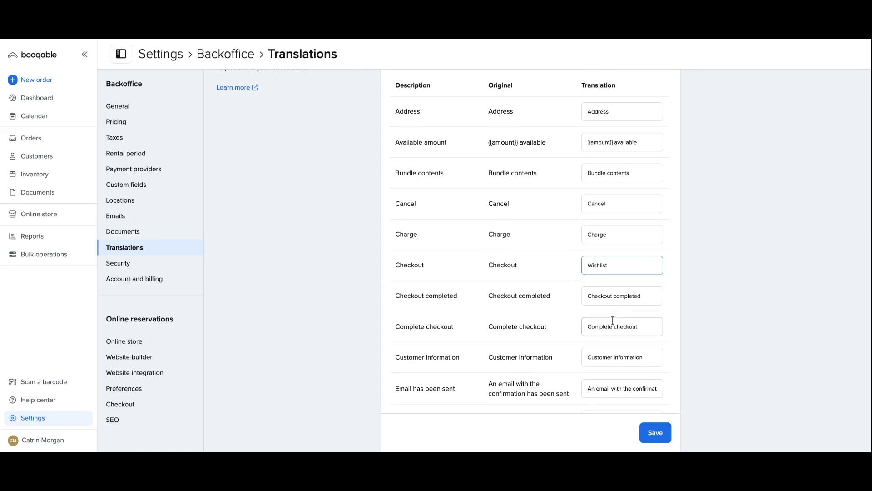
Step: Reword Order completed to Wishlist completed, save the translations, and submit the wishlist request
{"action": "scroll", "coordinate": [613, 320], "scroll_direction": "down", "scroll_amount": 1}
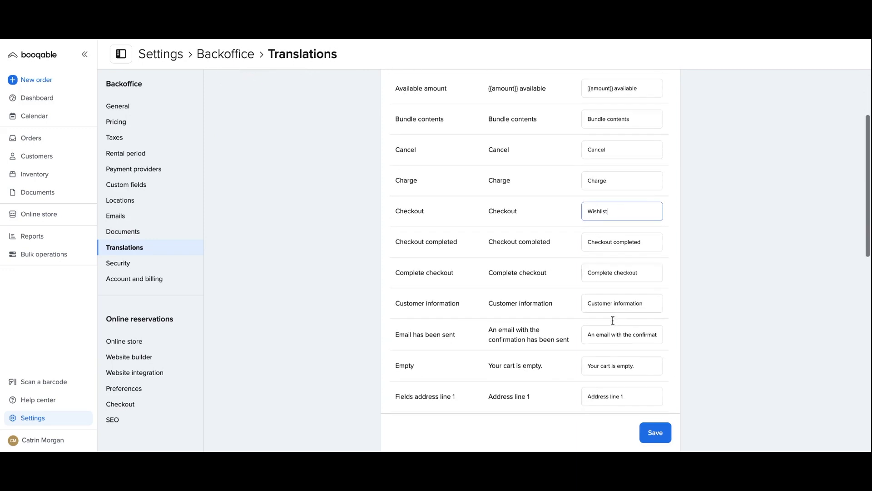
{"action": "left_click_drag", "start_coordinate": [614, 242], "coordinate": [590, 242]}
{"action": "type", "text": "Wishl"}
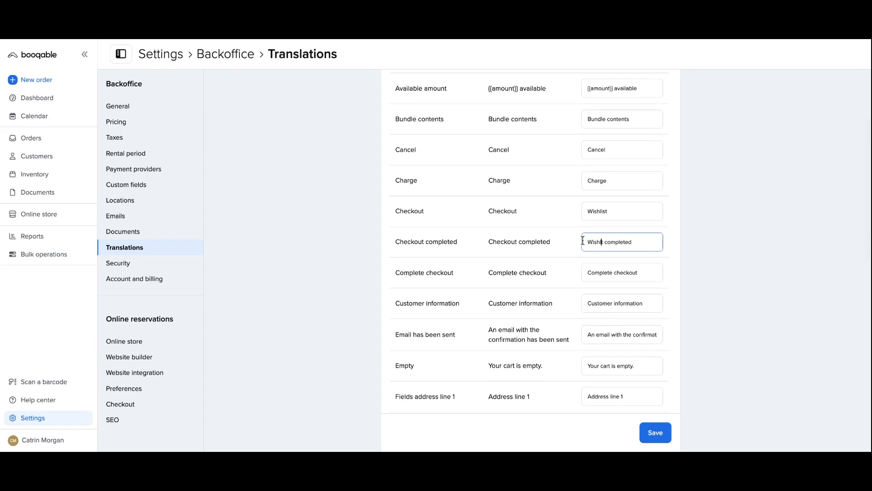
{"action": "scroll", "coordinate": [645, 345], "scroll_direction": "down", "scroll_amount": 15}
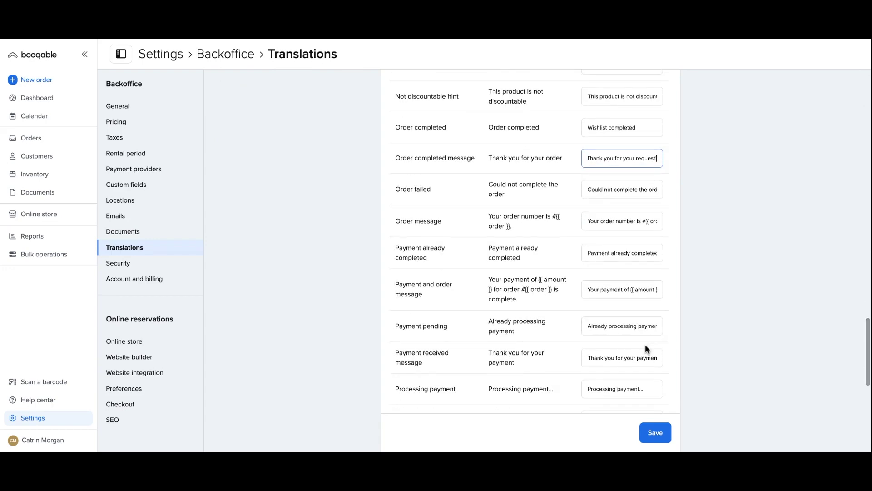
{"action": "scroll", "coordinate": [645, 345], "scroll_direction": "down", "scroll_amount": 5}
{"action": "left_click", "coordinate": [649, 421]}
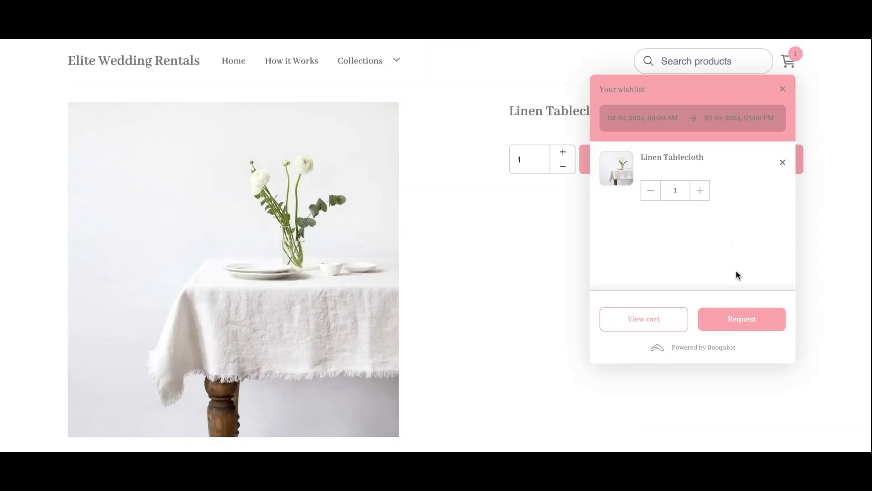
{"action": "left_click", "coordinate": [740, 329]}
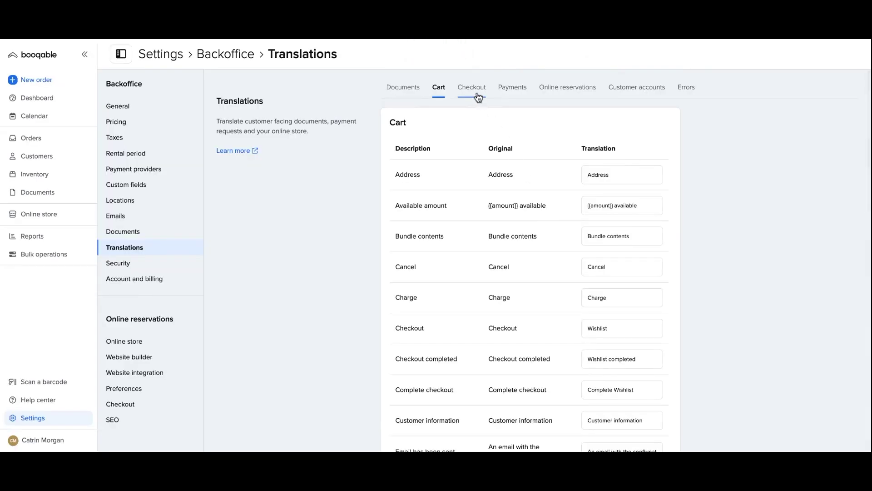
Step: In Checkout translations, replace 'shopping cart' with 'wishlist' in the Cart empty message
{"action": "left_click", "coordinate": [477, 93]}
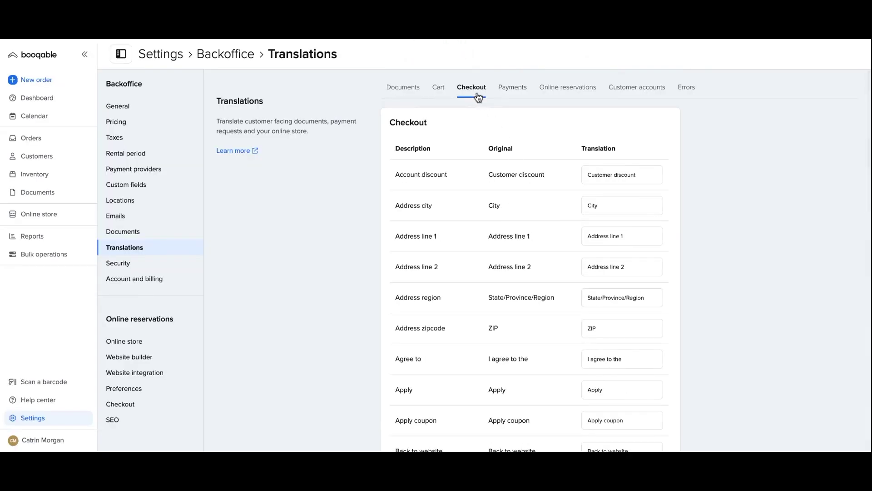
{"action": "scroll", "coordinate": [595, 210], "scroll_direction": "down", "scroll_amount": 3}
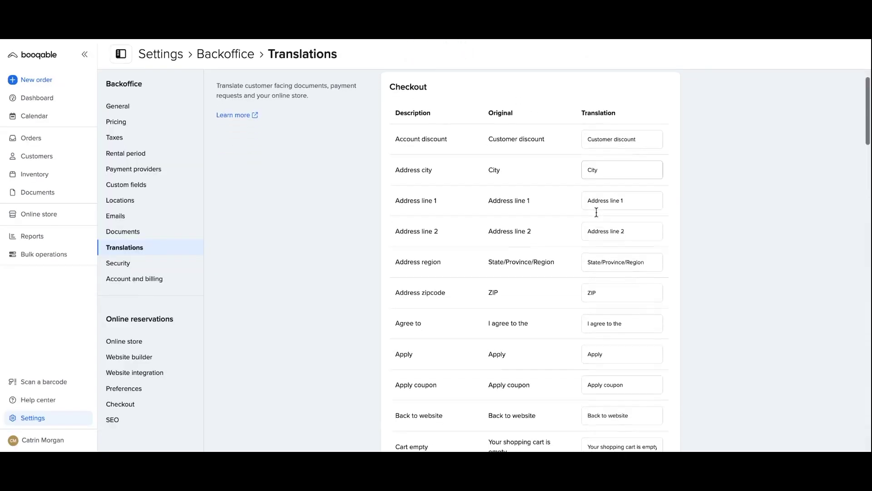
{"action": "scroll", "coordinate": [597, 212], "scroll_direction": "up", "scroll_amount": 2}
{"action": "scroll", "coordinate": [596, 212], "scroll_direction": "down", "scroll_amount": 3}
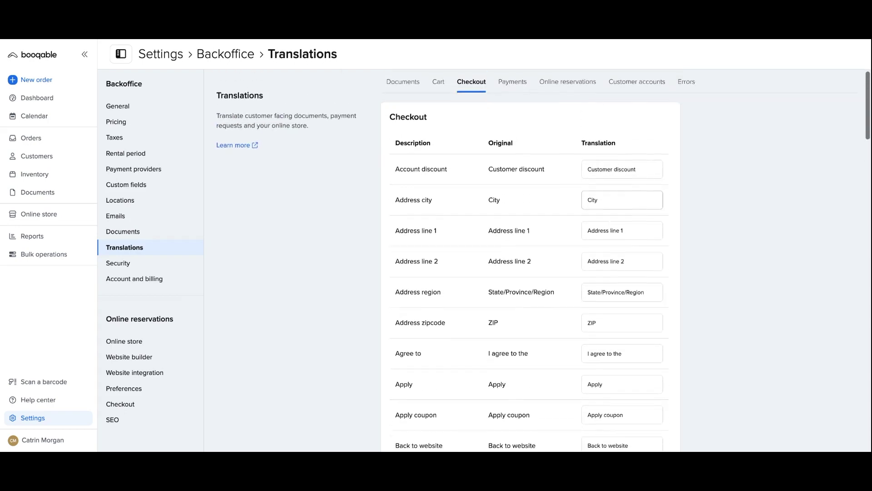
{"action": "scroll", "coordinate": [595, 227], "scroll_direction": "down", "scroll_amount": 2}
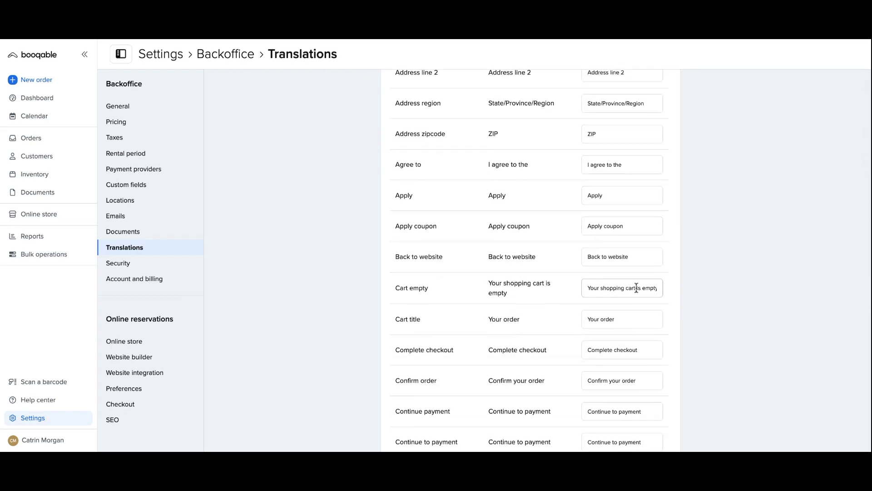
{"action": "left_click_drag", "start_coordinate": [638, 287], "coordinate": [601, 288]}
{"action": "type", "text": "wishlist"}
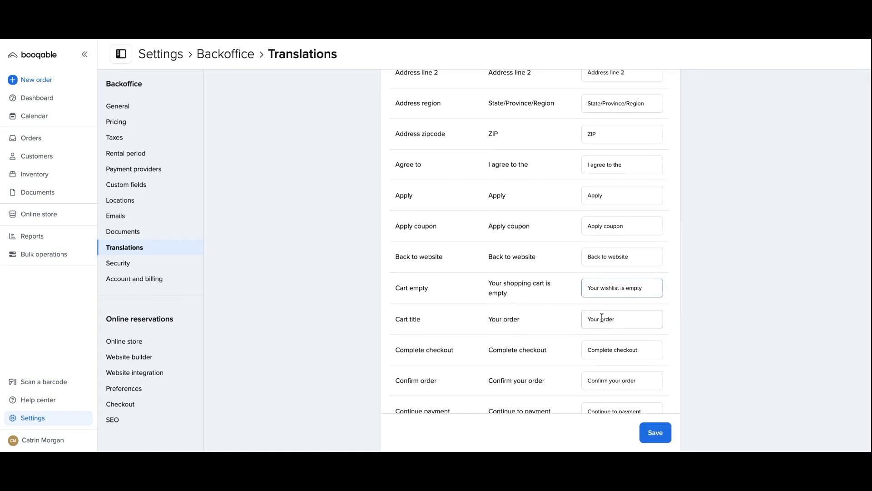
{"action": "left_click", "coordinate": [607, 318]}
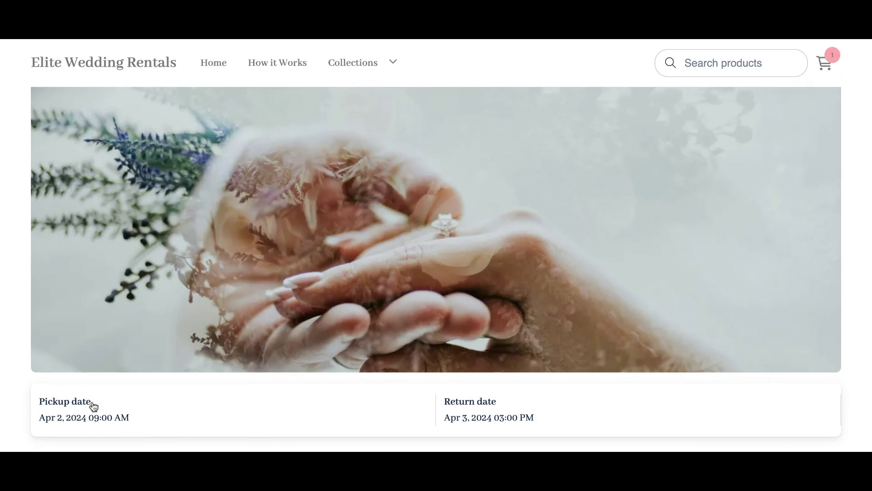
Step: Change the rental period to 09-04-24 11:00 AM through 11-04-24 07:00 PM
{"action": "left_click", "coordinate": [99, 415]}
{"action": "left_click", "coordinate": [295, 230]}
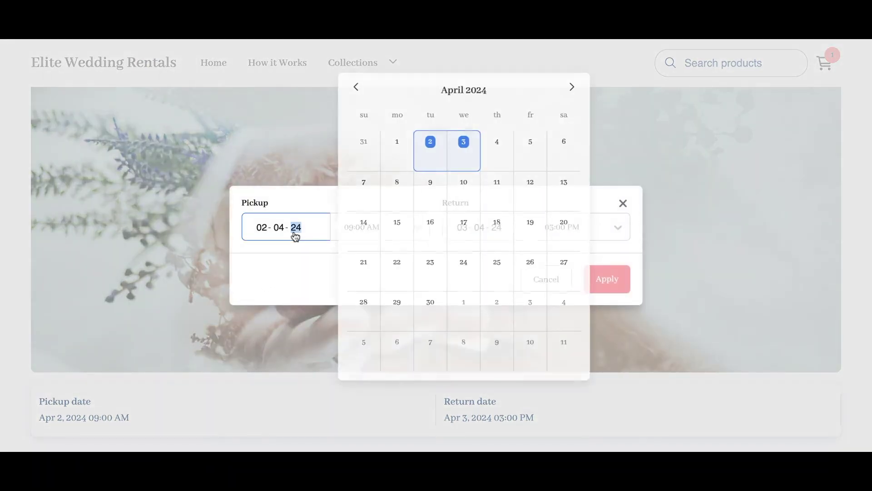
{"action": "left_click", "coordinate": [416, 193]}
{"action": "left_click", "coordinate": [317, 296]}
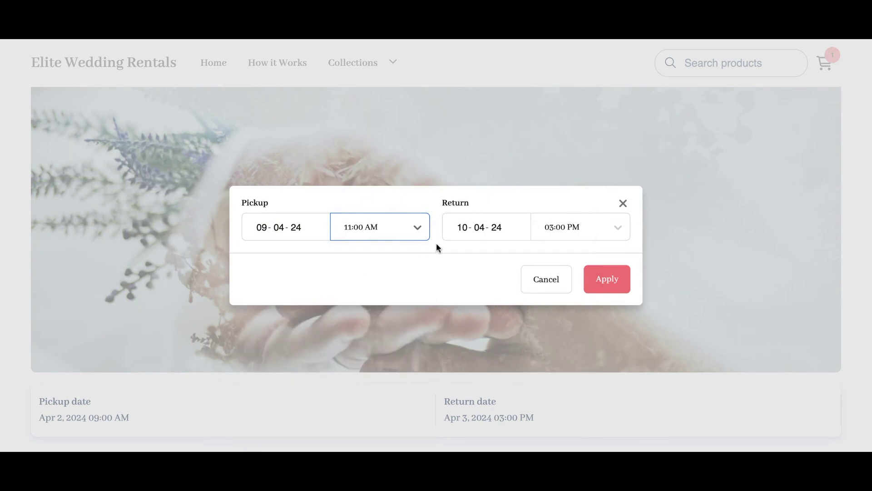
{"action": "left_click", "coordinate": [481, 227]}
{"action": "left_click", "coordinate": [700, 184]}
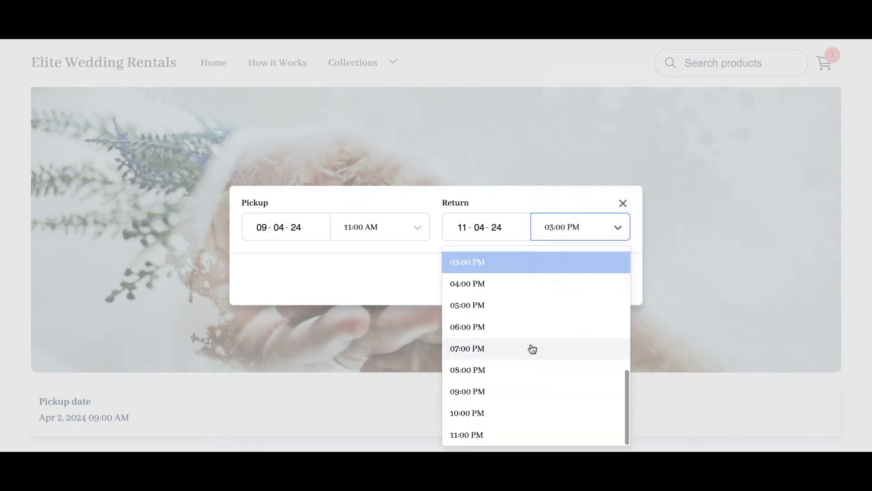
{"action": "left_click", "coordinate": [530, 349]}
{"action": "left_click", "coordinate": [603, 286]}
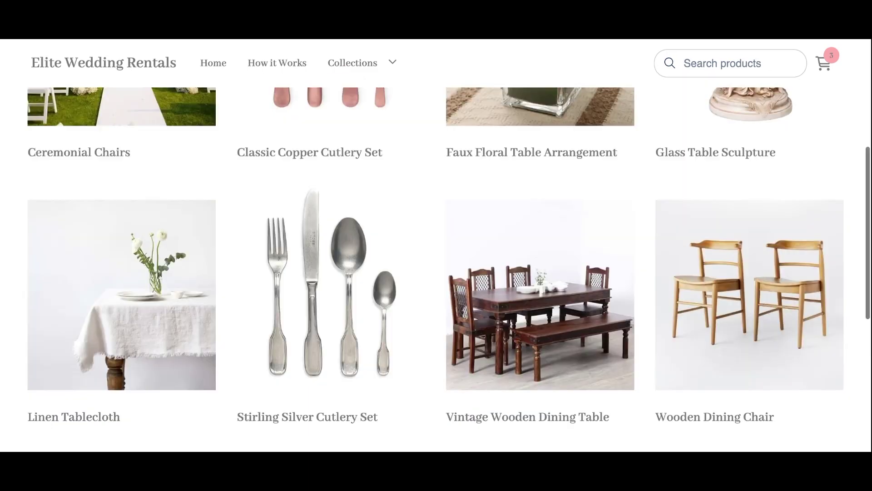
Step: Add the Classic Copper Cutlery Set to the wishlist and proceed to request all four items
{"action": "scroll", "coordinate": [435, 261], "scroll_direction": "up", "scroll_amount": 2}
{"action": "scroll", "coordinate": [359, 284], "scroll_direction": "up", "scroll_amount": 2}
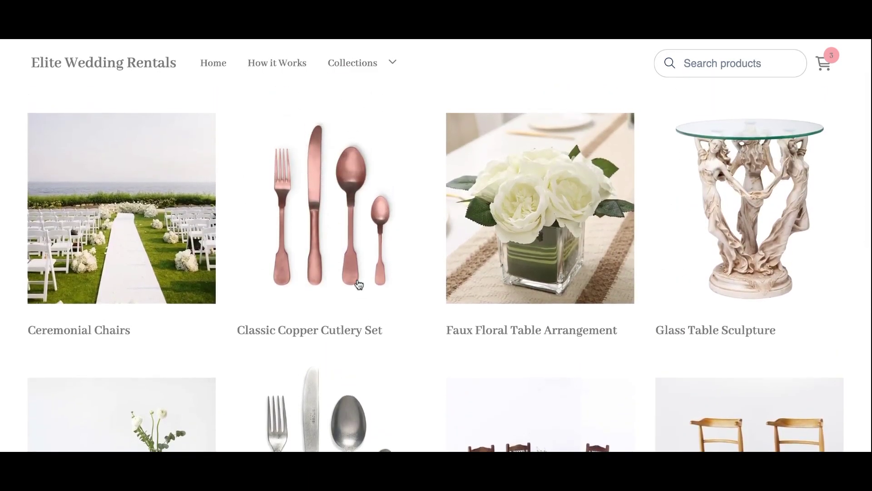
{"action": "left_click", "coordinate": [357, 283]}
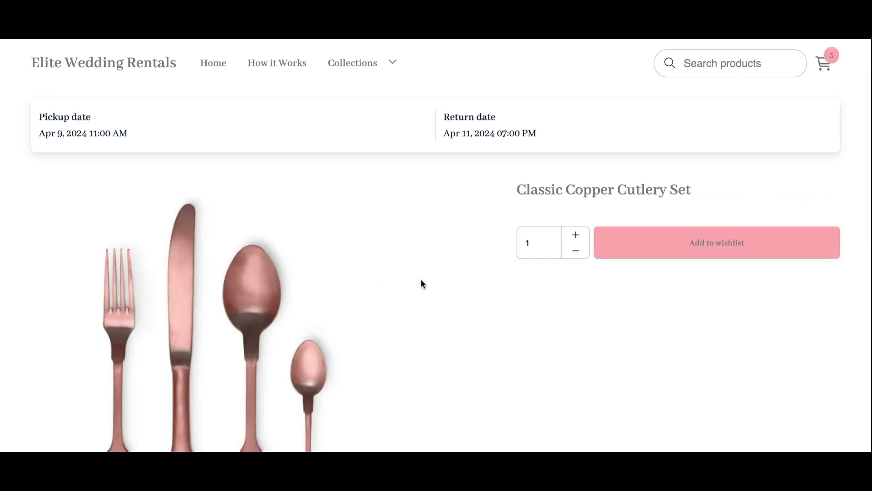
{"action": "scroll", "coordinate": [446, 314], "scroll_direction": "down", "scroll_amount": 2}
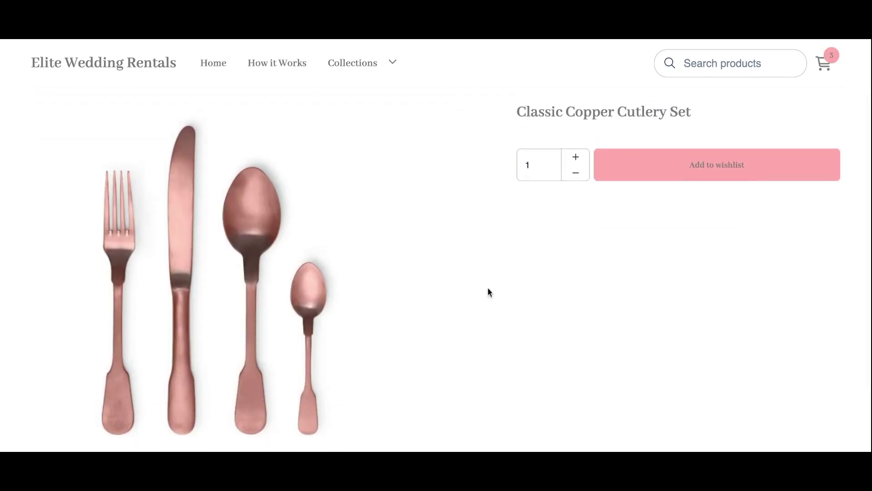
{"action": "left_click", "coordinate": [633, 178]}
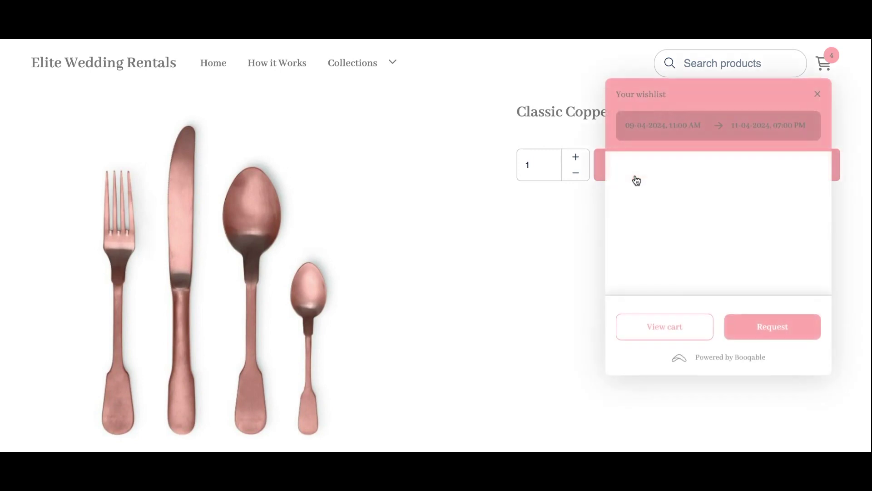
{"action": "scroll", "coordinate": [682, 208], "scroll_direction": "down", "scroll_amount": 4}
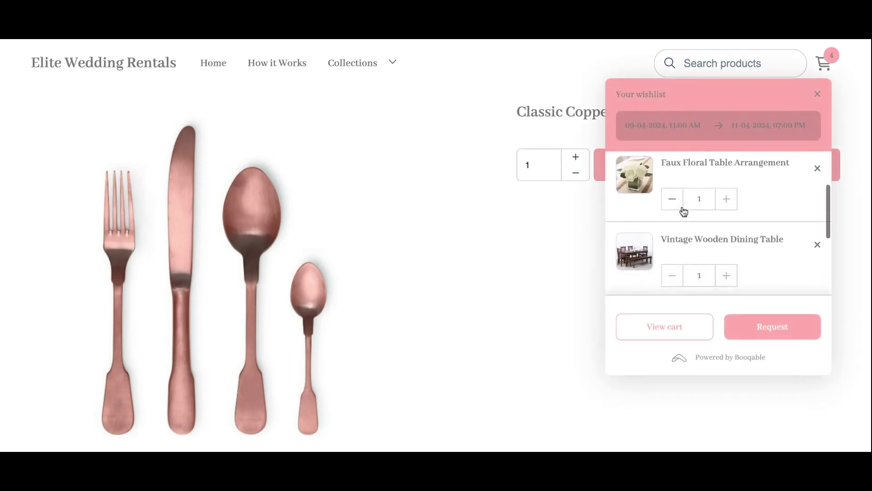
{"action": "left_click", "coordinate": [743, 327]}
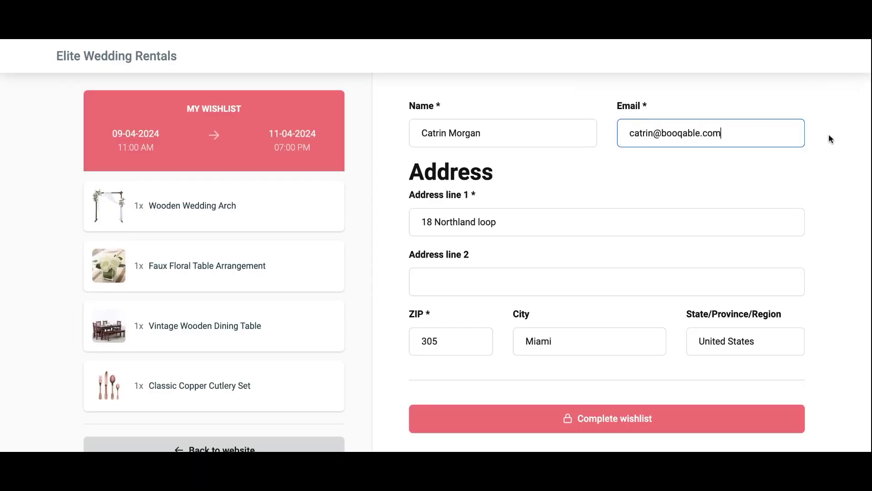
Step: Submit the filled-in wishlist checkout requesting the four items
{"action": "scroll", "coordinate": [828, 134], "scroll_direction": "down", "scroll_amount": 1}
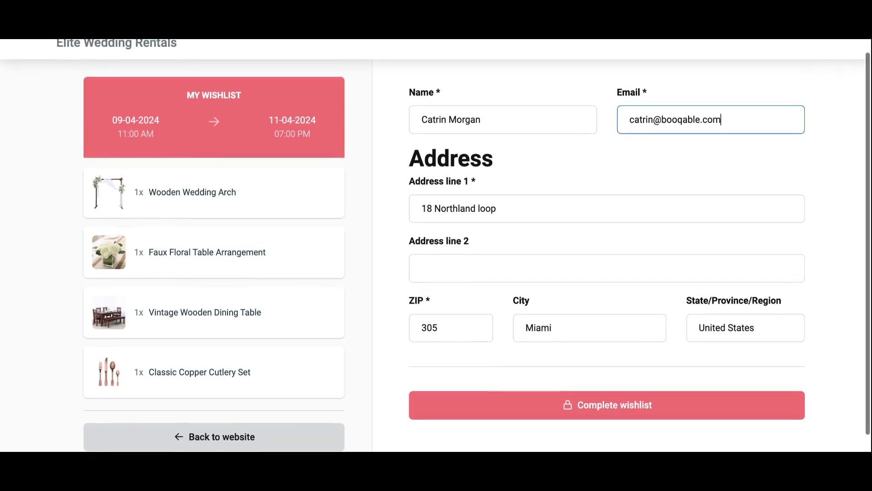
{"action": "scroll", "coordinate": [435, 244], "scroll_direction": "down", "scroll_amount": 1}
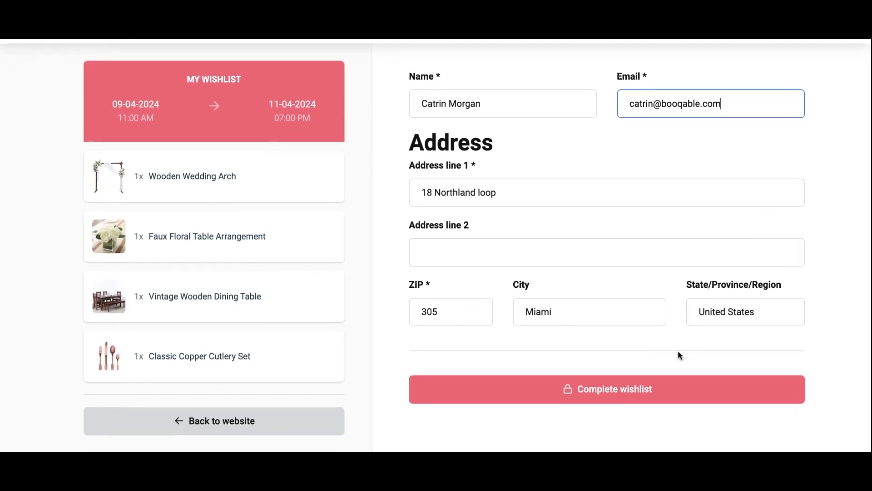
{"action": "left_click", "coordinate": [666, 388]}
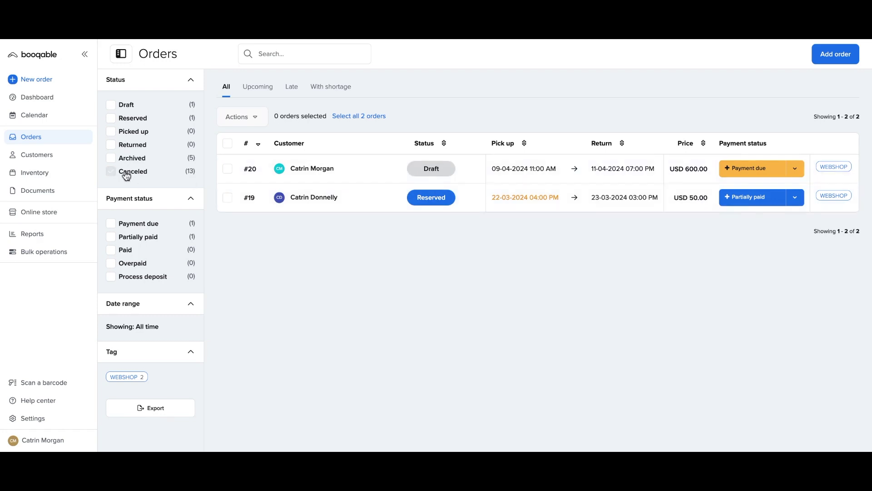
Step: Check the booking calendar, then return to the Orders list and open draft order #20
{"action": "left_click", "coordinate": [63, 119]}
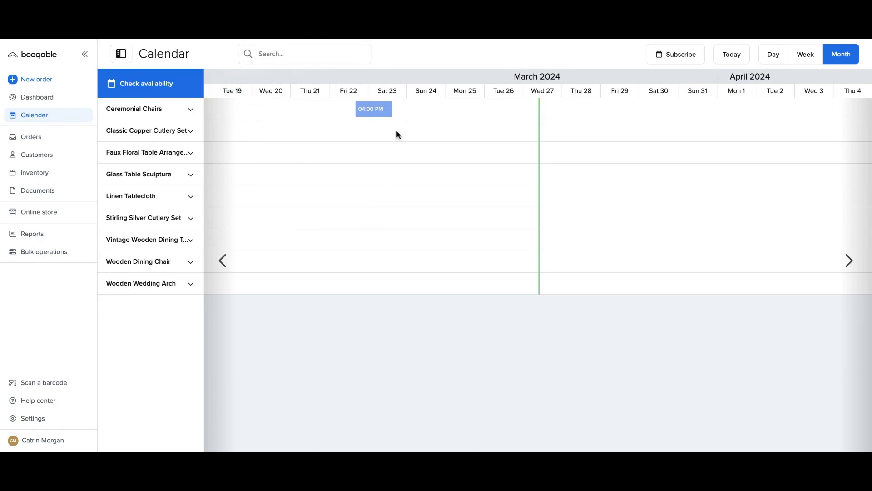
{"action": "mouse_move", "coordinate": [381, 113]}
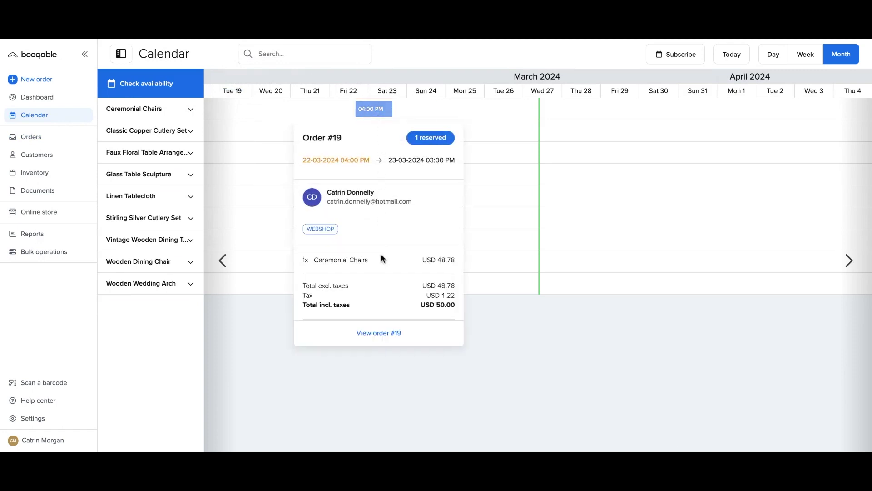
{"action": "left_click", "coordinate": [72, 137]}
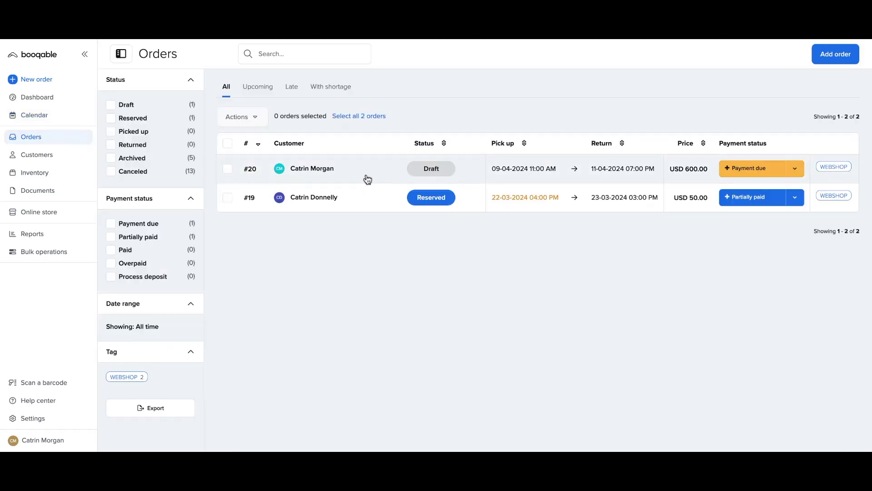
{"action": "left_click", "coordinate": [367, 180]}
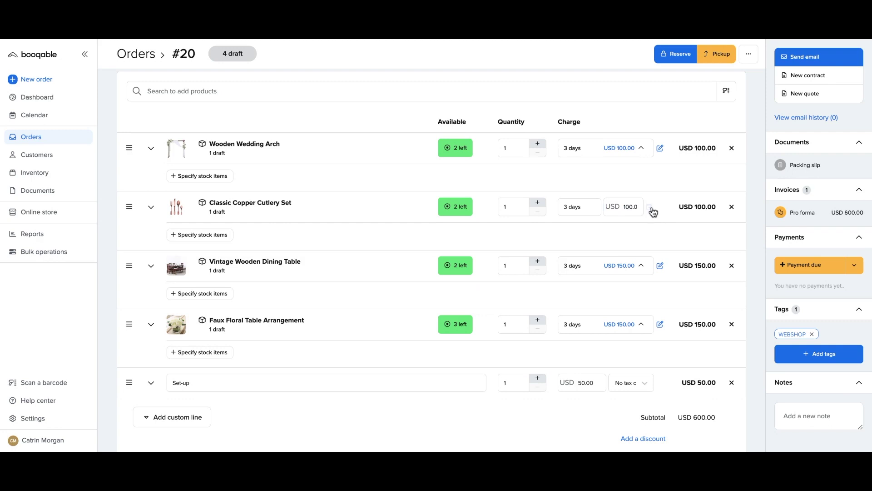
Step: Review order #20's lines and check the custom line options without adding one
{"action": "scroll", "coordinate": [643, 255], "scroll_direction": "down", "scroll_amount": 2}
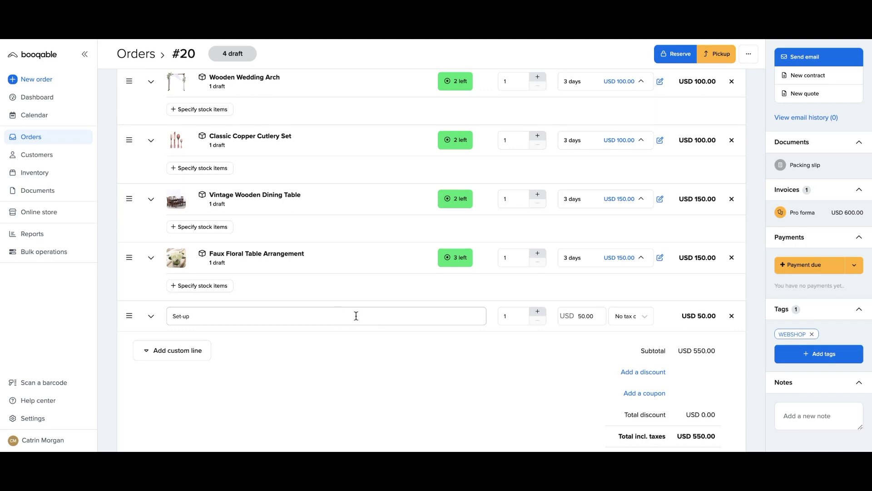
{"action": "left_click", "coordinate": [182, 354]}
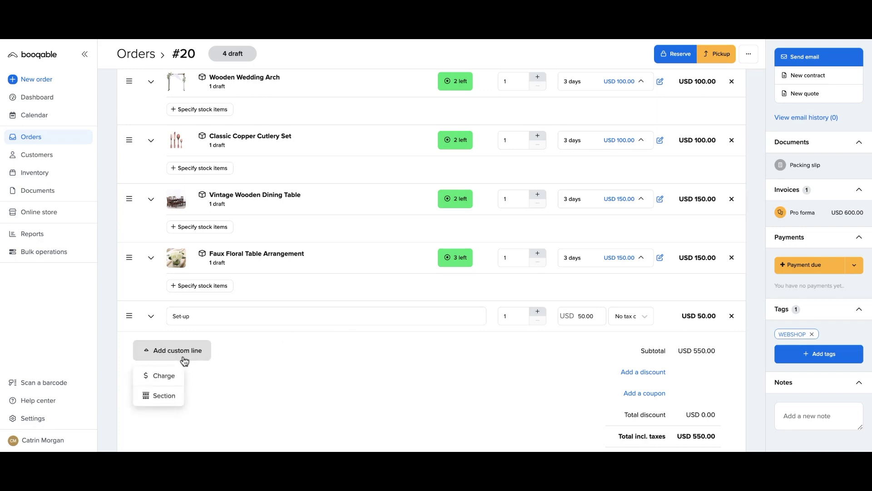
{"action": "left_click", "coordinate": [230, 374]}
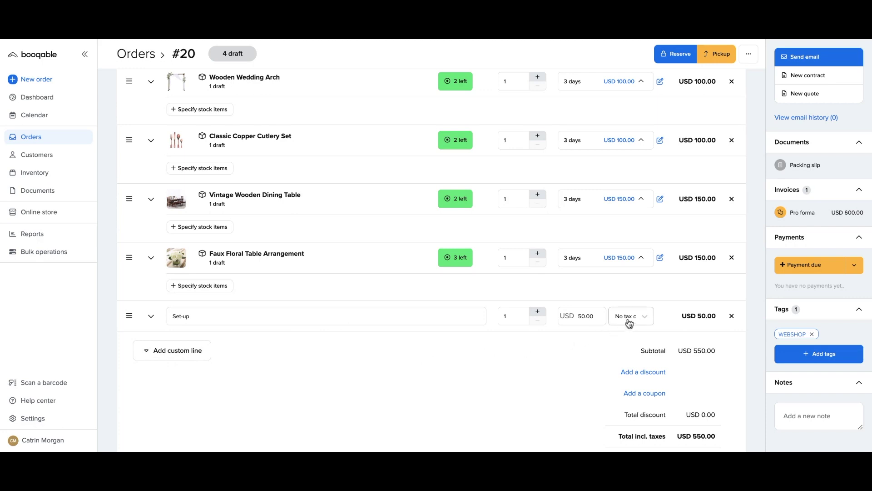
Step: Try a USD and then a percentage discount, and remove it, keeping the subtotal at USD 550.00
{"action": "scroll", "coordinate": [588, 315], "scroll_direction": "down", "scroll_amount": 3}
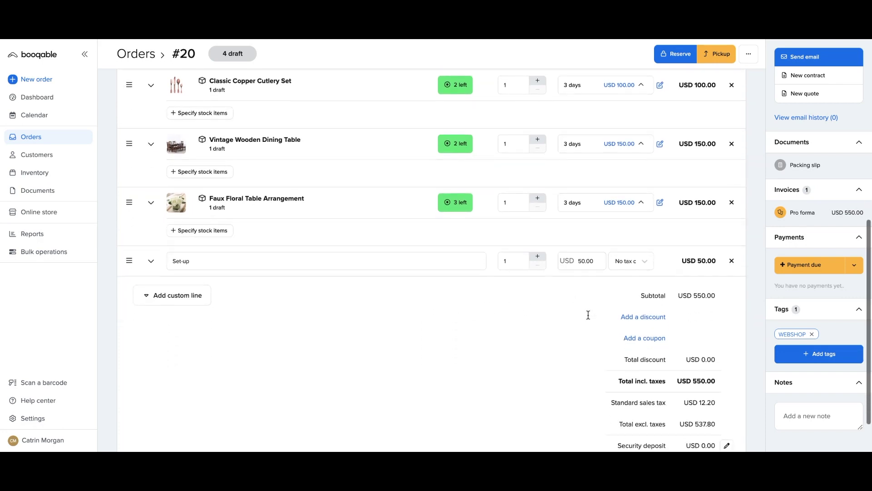
{"action": "left_click", "coordinate": [632, 275]}
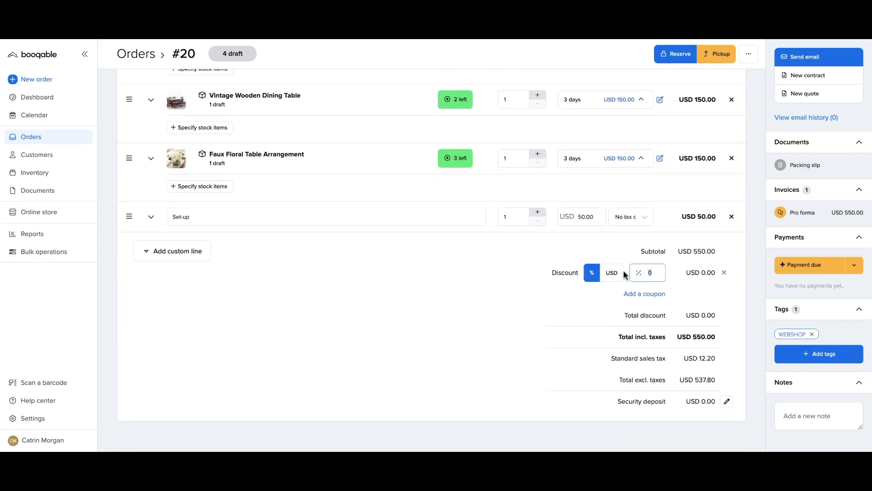
{"action": "left_click", "coordinate": [610, 275]}
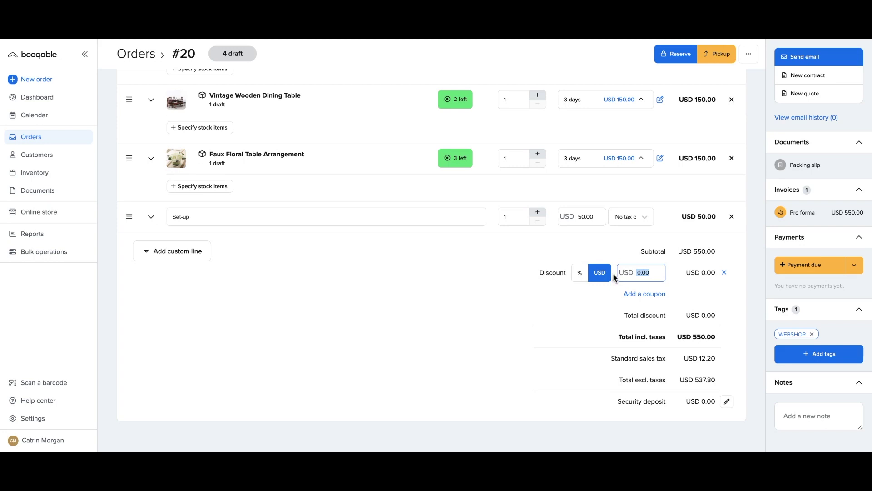
{"action": "left_click", "coordinate": [580, 275]}
{"action": "left_click", "coordinate": [726, 272]}
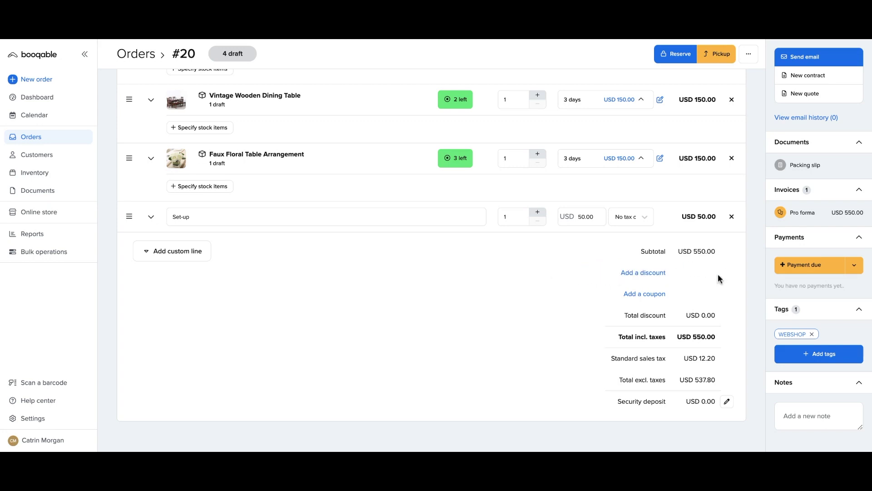
{"action": "scroll", "coordinate": [707, 288], "scroll_direction": "up", "scroll_amount": 2}
{"action": "scroll", "coordinate": [707, 289], "scroll_direction": "up", "scroll_amount": 3}
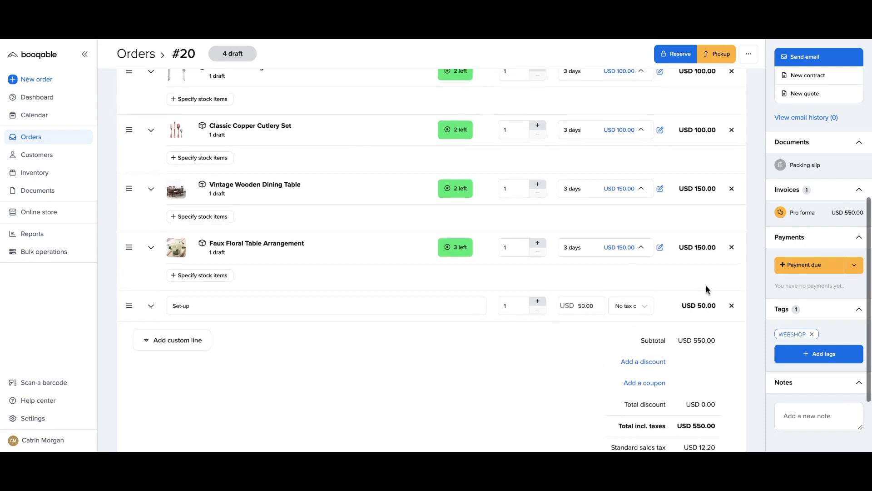
{"action": "scroll", "coordinate": [431, 261], "scroll_direction": "up", "scroll_amount": 1}
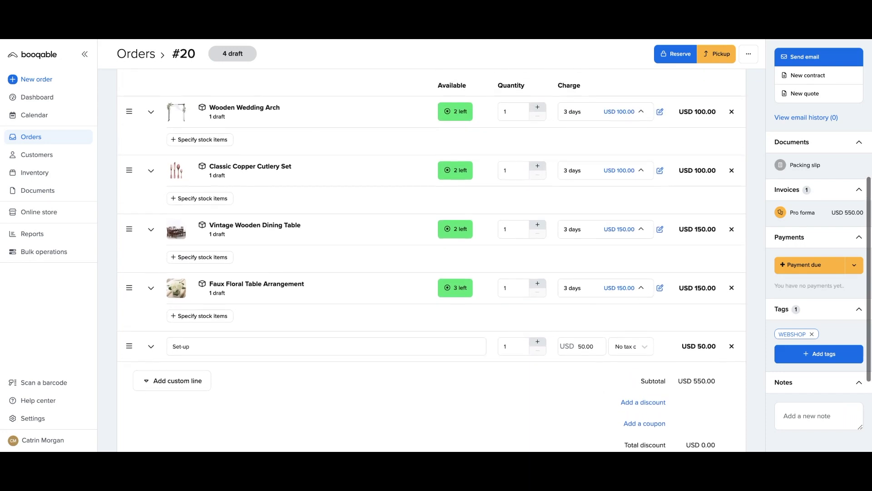
Step: Generate Quote #1 from order #20 and review its USD 550.00 total with USD 12.20 tax
{"action": "left_click", "coordinate": [833, 99]}
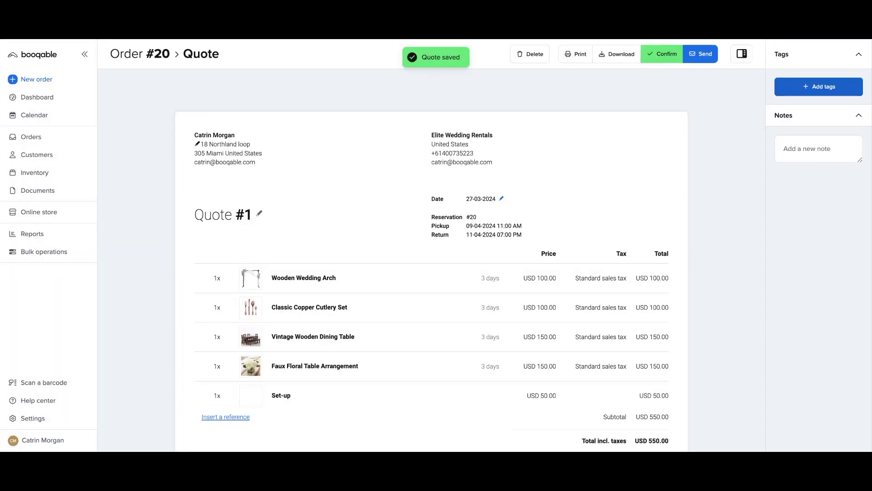
{"action": "scroll", "coordinate": [687, 225], "scroll_direction": "down", "scroll_amount": 2}
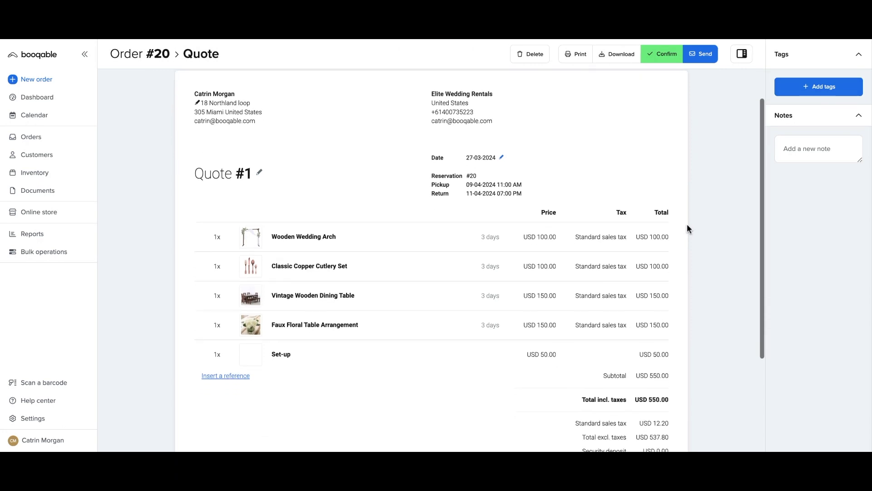
{"action": "scroll", "coordinate": [687, 224], "scroll_direction": "down", "scroll_amount": 3}
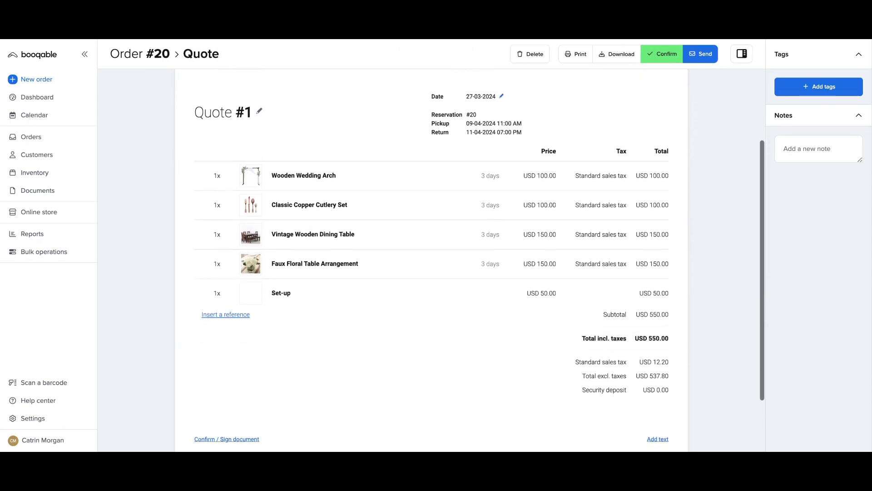
{"action": "scroll", "coordinate": [431, 261], "scroll_direction": "down", "scroll_amount": 3}
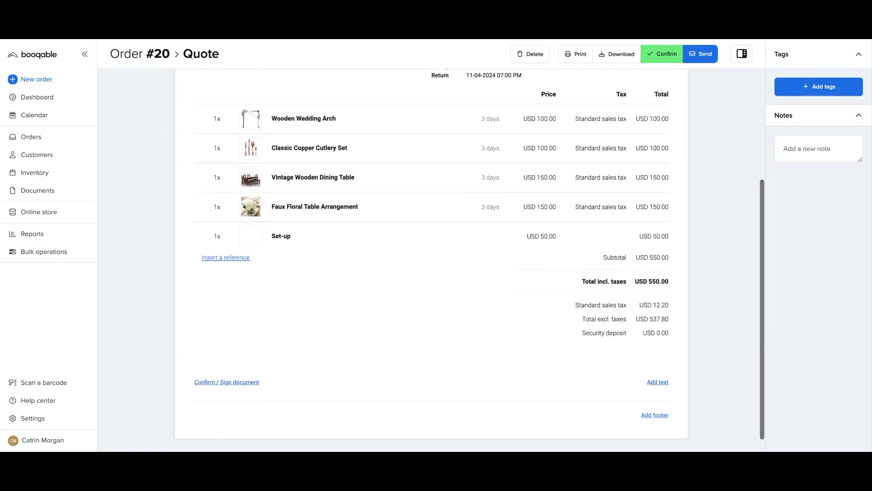
{"action": "scroll", "coordinate": [431, 261], "scroll_direction": "up", "scroll_amount": 3}
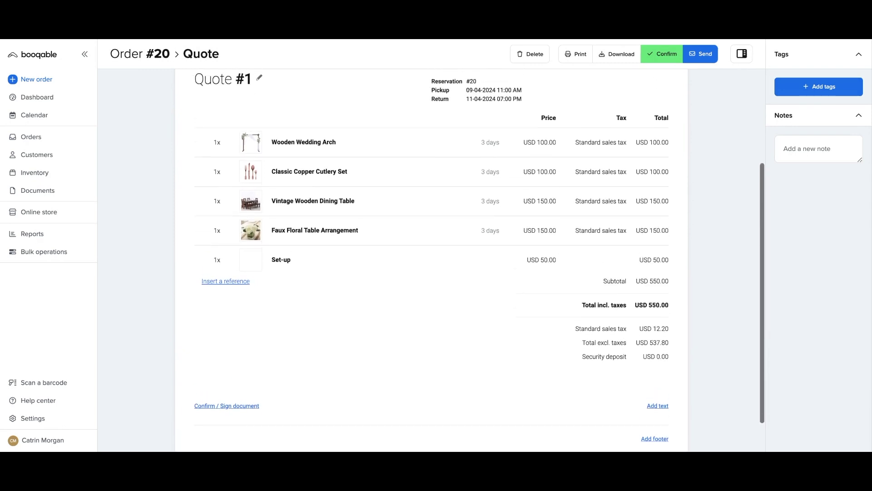
{"action": "scroll", "coordinate": [431, 262], "scroll_direction": "up", "scroll_amount": 3}
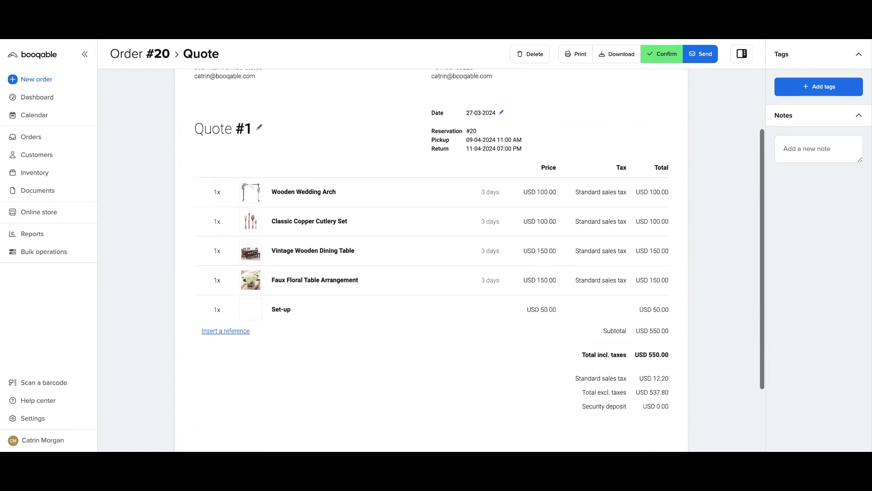
{"action": "scroll", "coordinate": [432, 261], "scroll_direction": "up", "scroll_amount": 1}
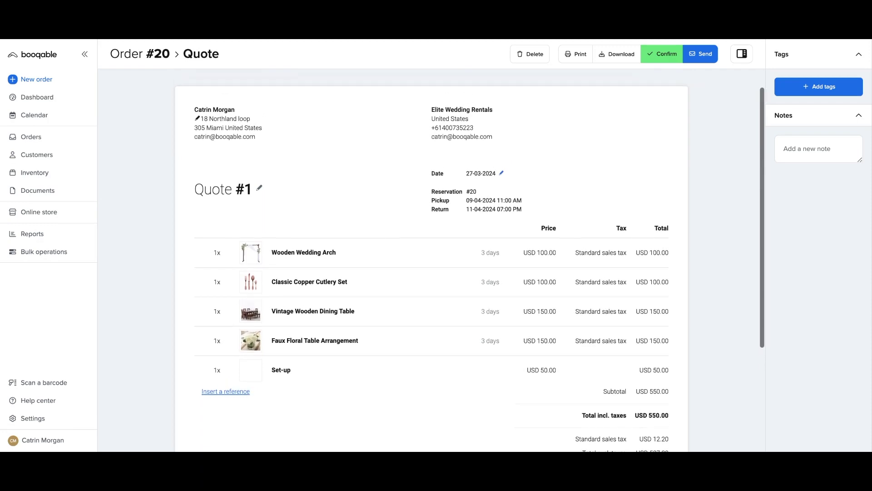
Step: Email Quote #1 to the customer with the Send quote template, then reopen Quote #1
{"action": "left_click", "coordinate": [701, 55]}
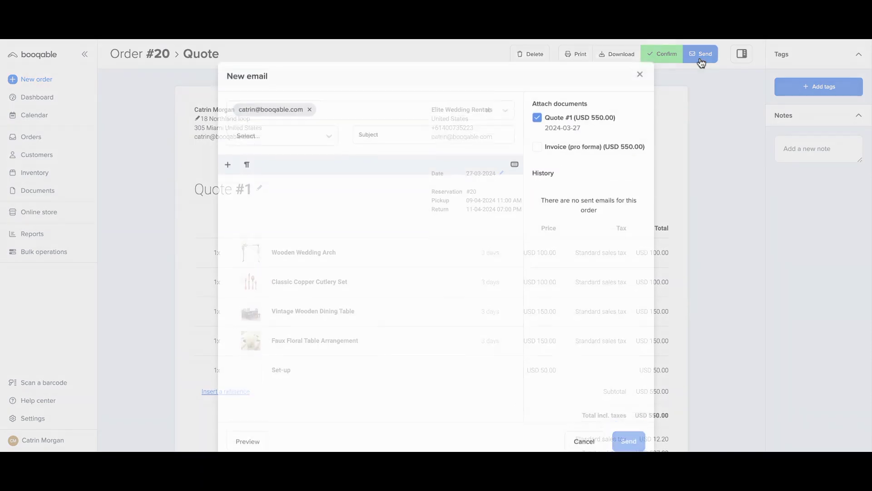
{"action": "left_click", "coordinate": [312, 131]}
{"action": "left_click", "coordinate": [303, 169]}
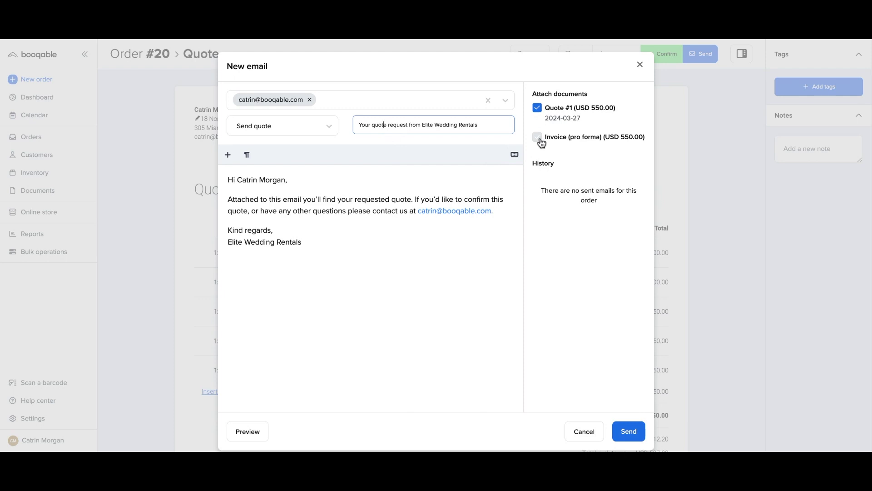
{"action": "left_click", "coordinate": [628, 432]}
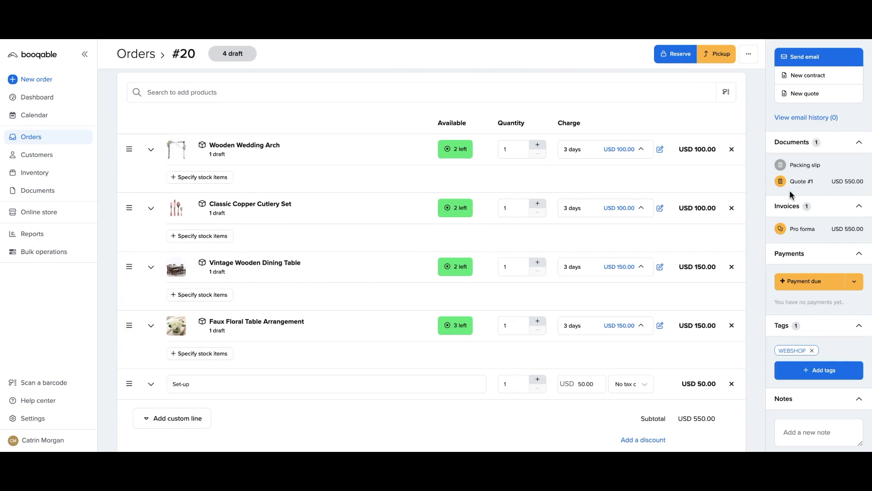
{"action": "left_click", "coordinate": [800, 182]}
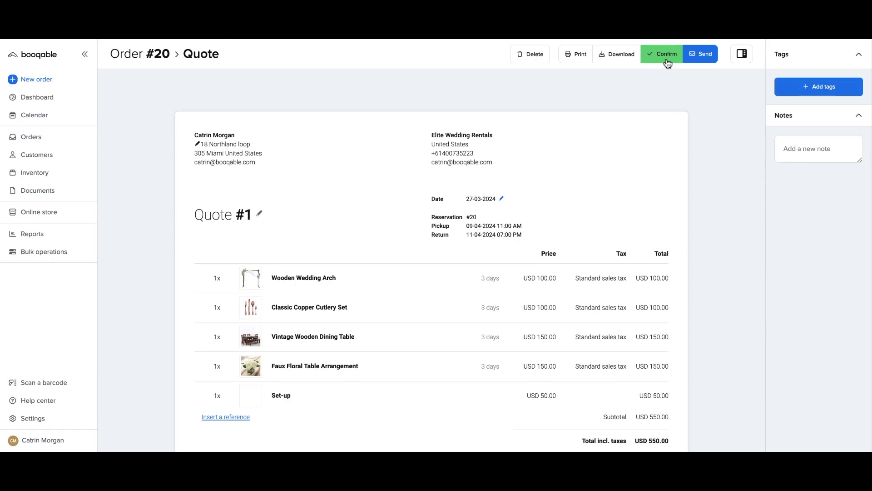
Step: Draw a signature on Quote #1 and confirm it as signed
{"action": "scroll", "coordinate": [579, 195], "scroll_direction": "down", "scroll_amount": 4}
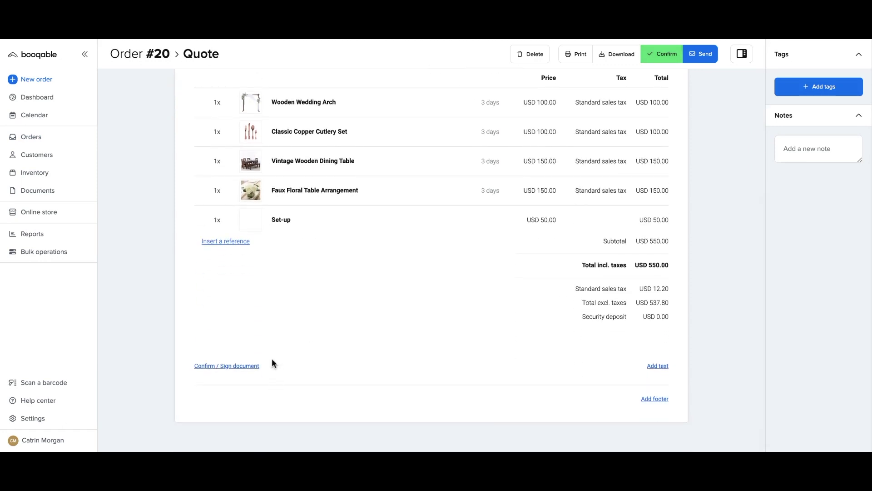
{"action": "left_click", "coordinate": [248, 366]}
{"action": "mouse_move", "coordinate": [377, 240]}
{"action": "left_mouse_down"}
{"action": "mouse_move", "coordinate": [331, 302]}
{"action": "mouse_move", "coordinate": [387, 255]}
{"action": "mouse_move", "coordinate": [439, 249]}
{"action": "left_mouse_up"}
{"action": "left_click", "coordinate": [525, 366]}
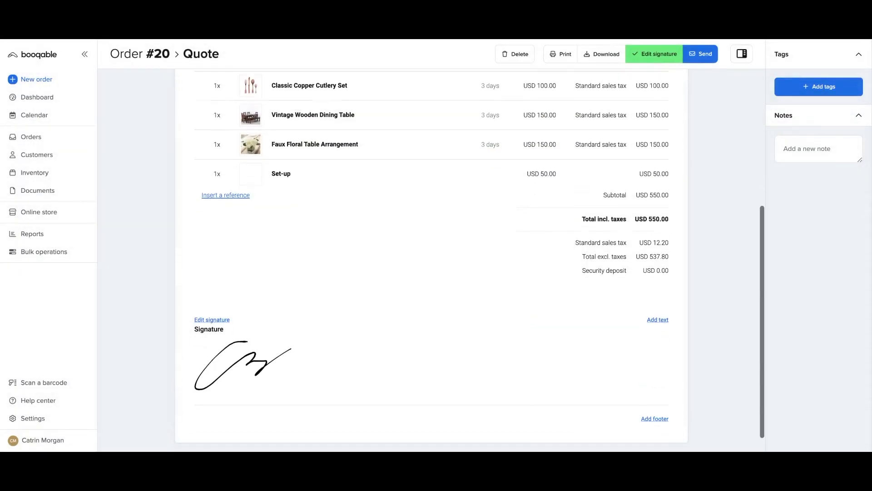
{"action": "scroll", "coordinate": [432, 259], "scroll_direction": "up", "scroll_amount": 4}
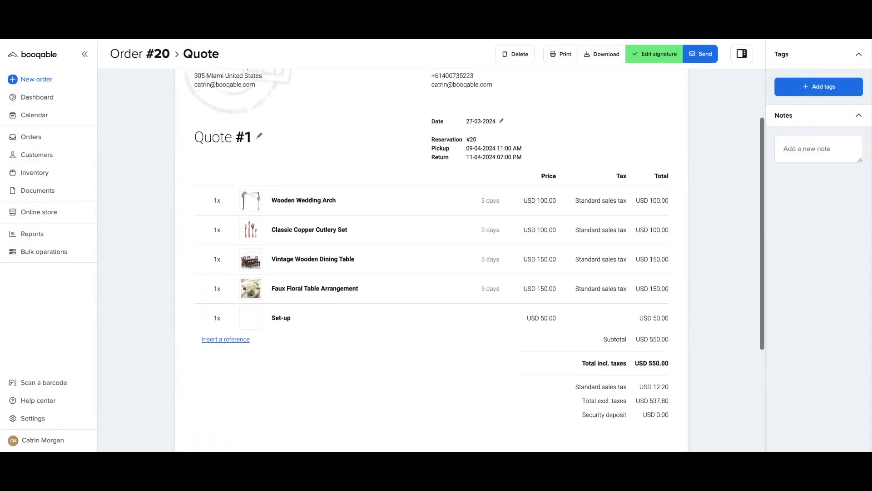
{"action": "scroll", "coordinate": [568, 290], "scroll_direction": "up", "scroll_amount": 2}
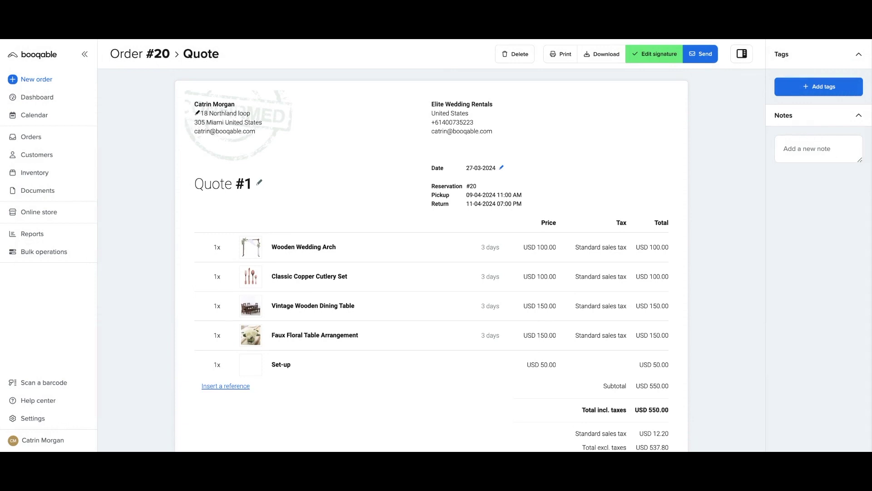
Step: Go back to order #20 and reserve it
{"action": "left_click", "coordinate": [153, 55]}
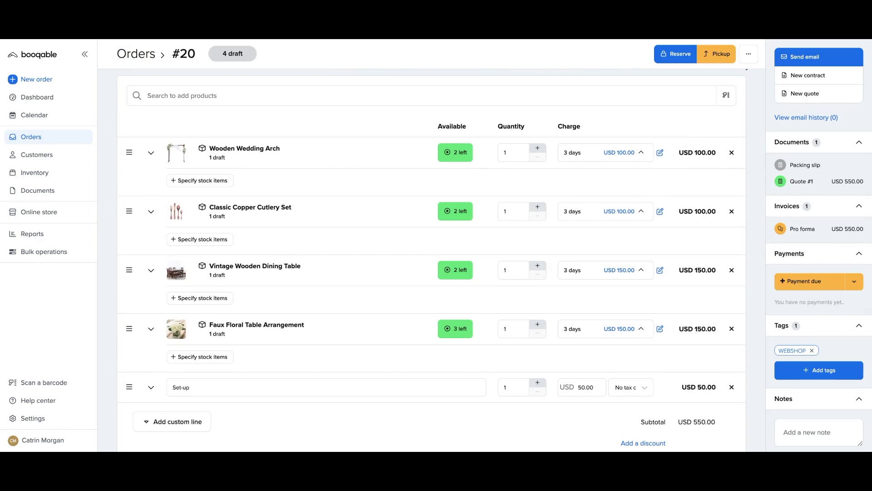
{"action": "left_click", "coordinate": [683, 60]}
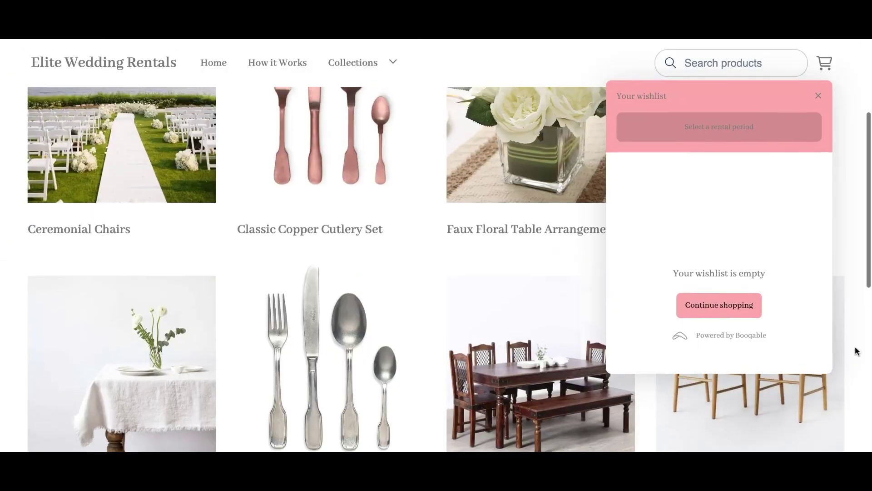
Step: Close the empty wishlist panel and open the Faux Floral Table Arrangement product page
{"action": "scroll", "coordinate": [857, 350], "scroll_direction": "up", "scroll_amount": 3}
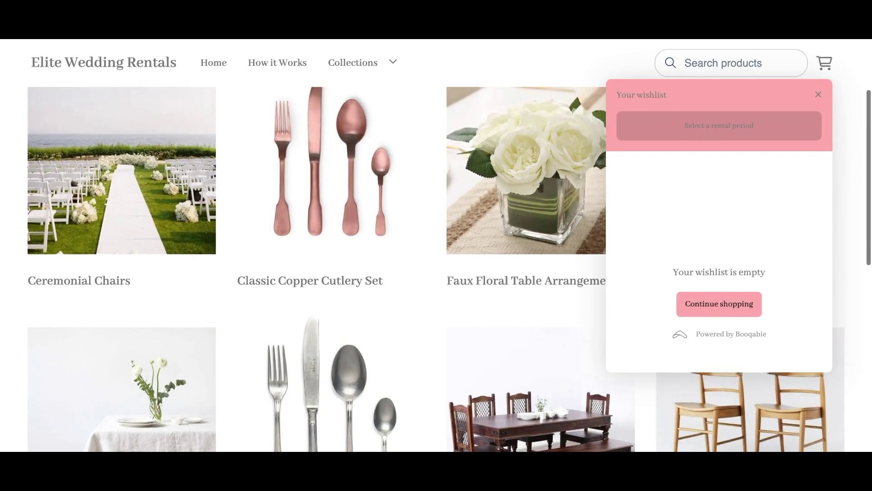
{"action": "scroll", "coordinate": [318, 273], "scroll_direction": "up", "scroll_amount": 2}
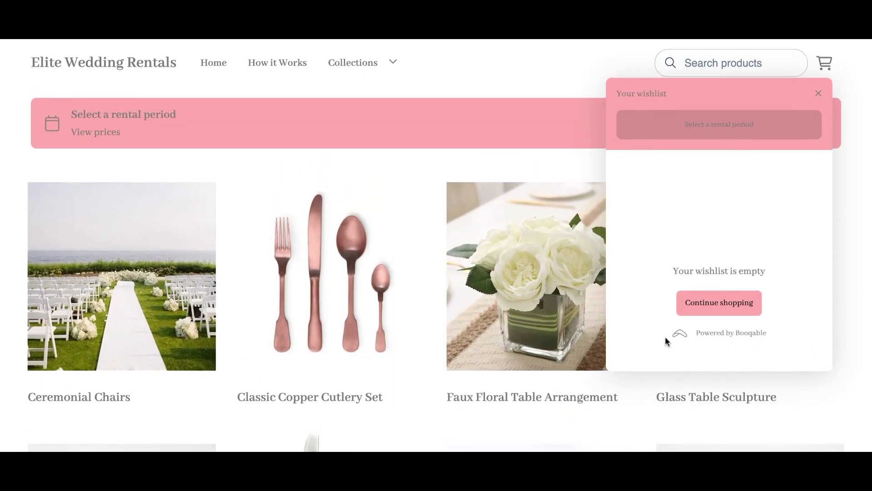
{"action": "left_click", "coordinate": [587, 329]}
{"action": "left_click", "coordinate": [587, 329]}
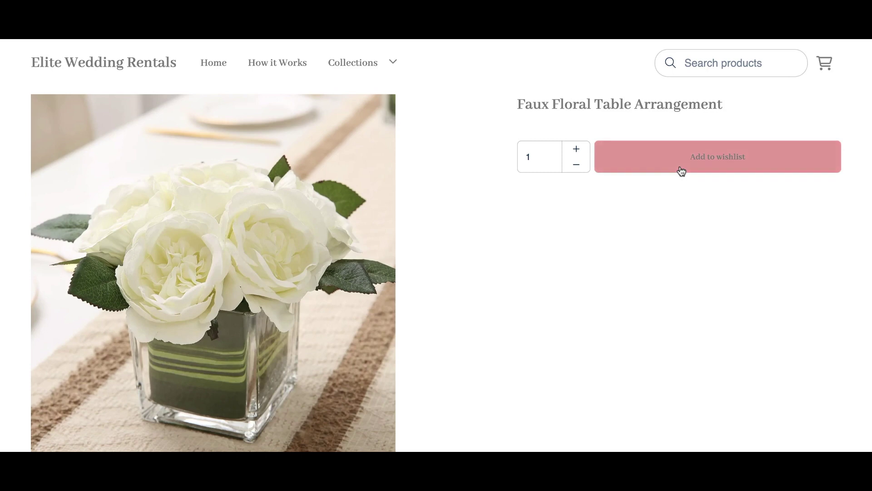